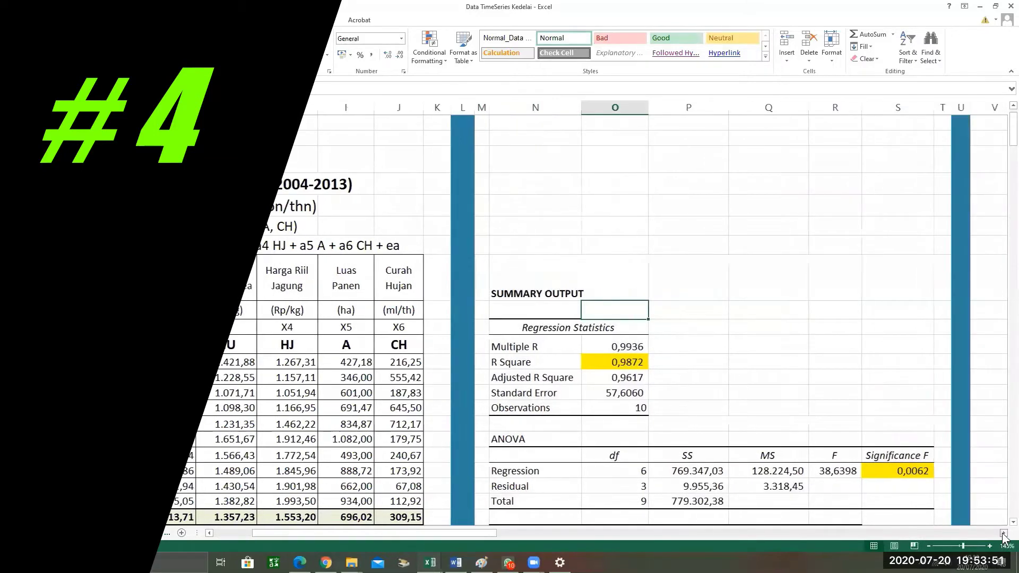
Review the regression summary outputs for the three soybean models beside the data tables, including R Square, Significance F, coefficients and P-values.
left_click(1003, 534)
left_click(1003, 534)
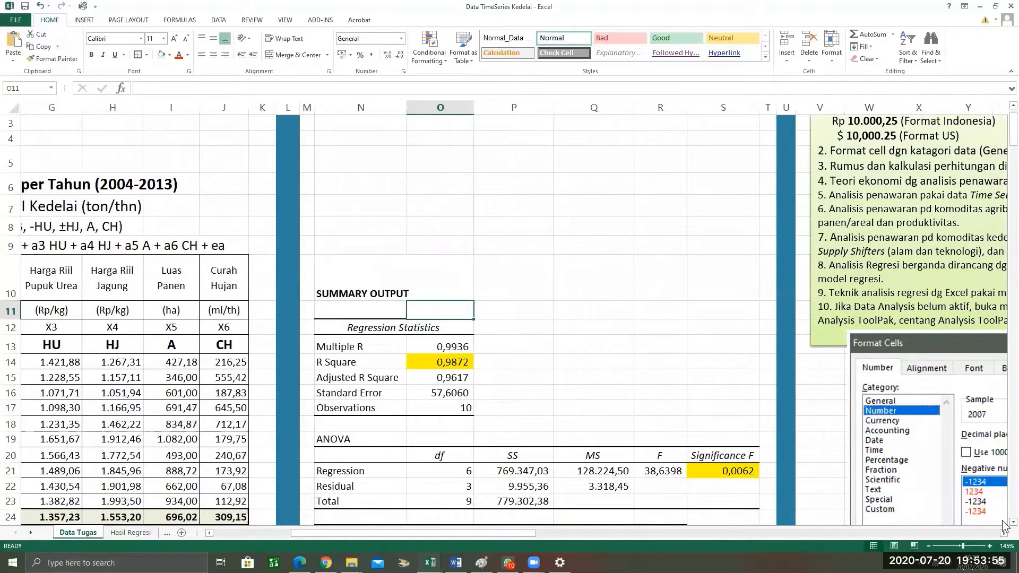
scroll(1003, 524, "down", 2)
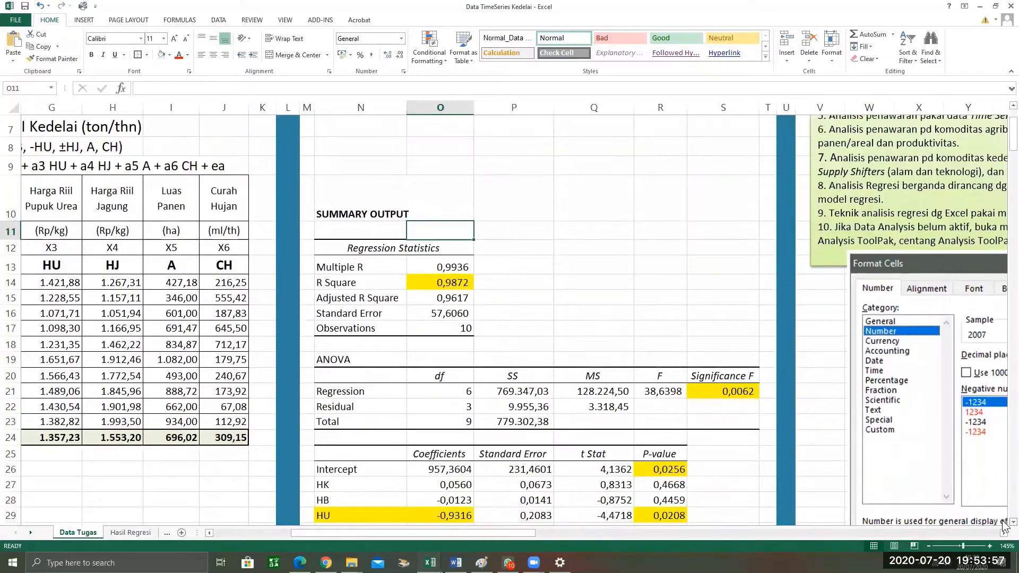
scroll(1005, 212, "down", 2)
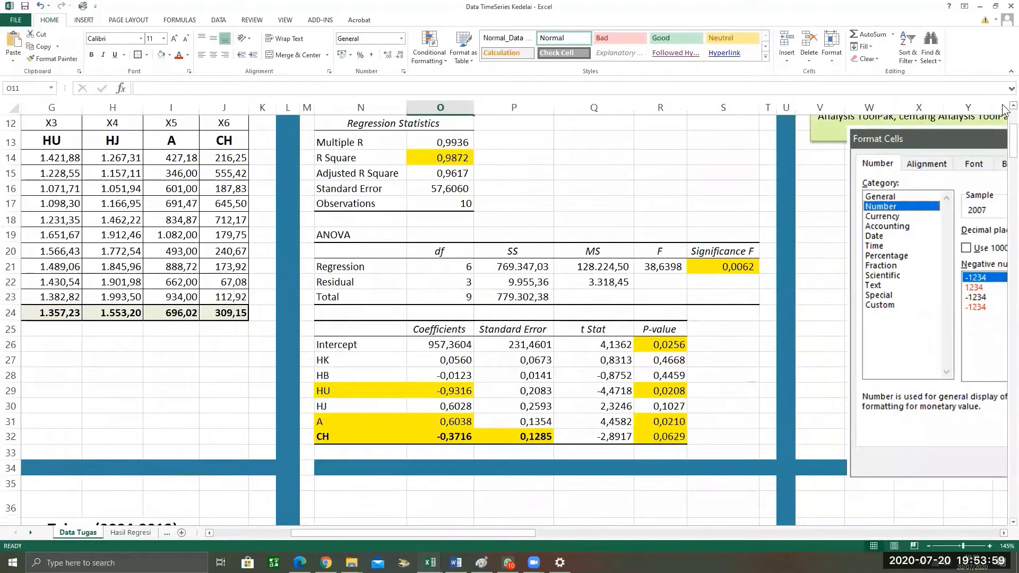
scroll(1005, 109, "up", 1)
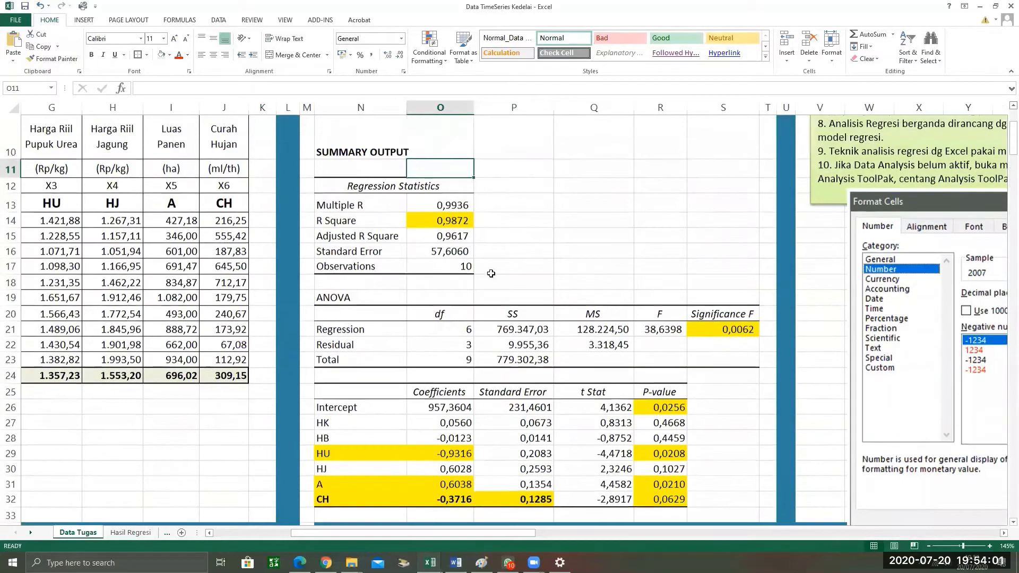
scroll(722, 488, "down", 4)
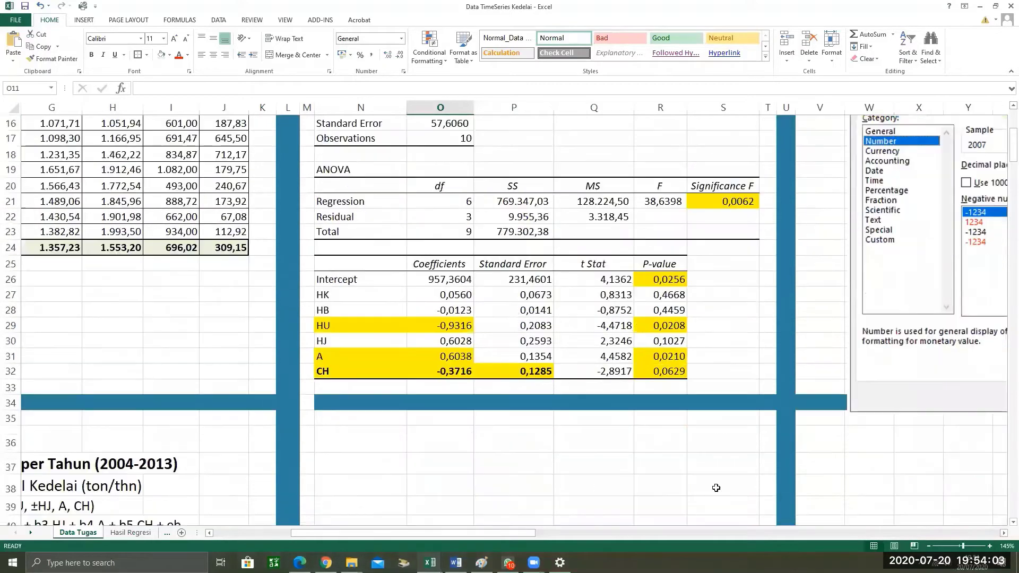
scroll(714, 483, "down", 4)
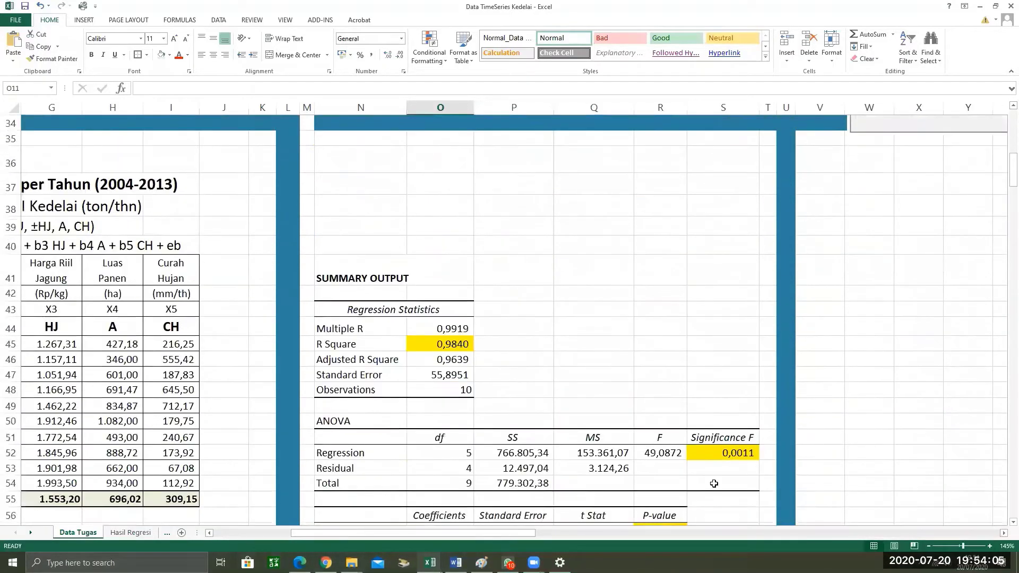
scroll(714, 484, "down", 2)
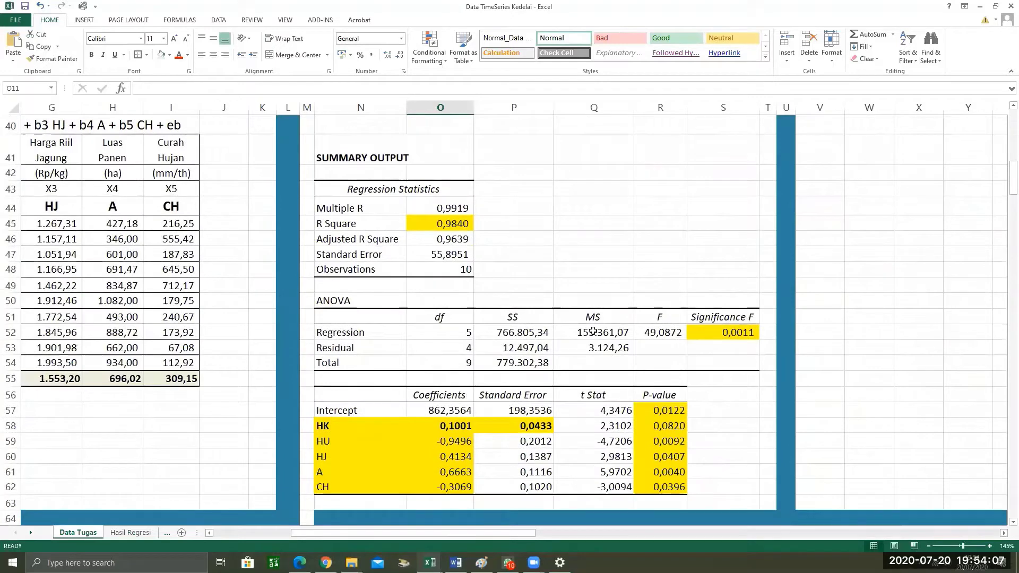
scroll(511, 433, "down", 6)
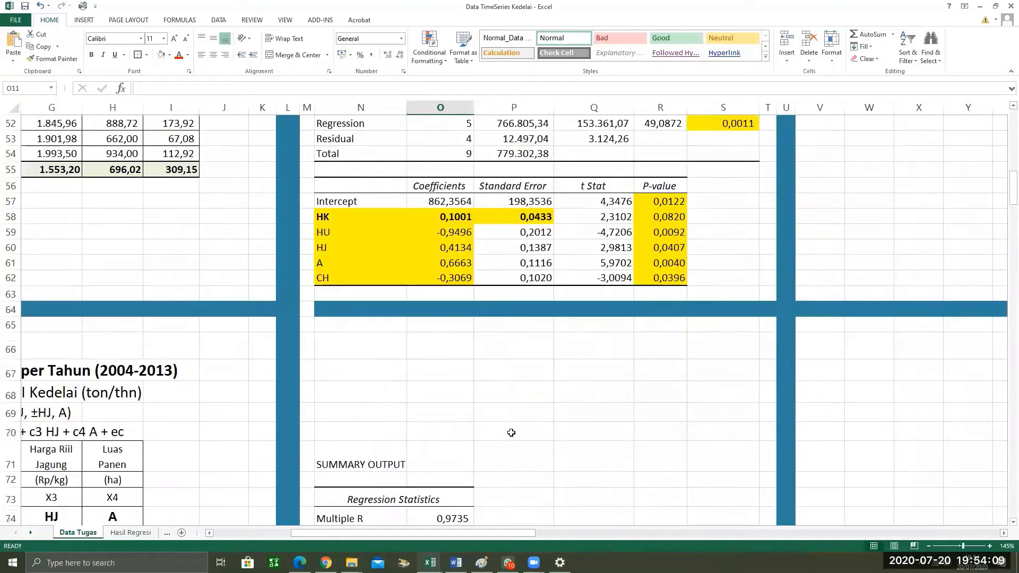
scroll(512, 432, "down", 4)
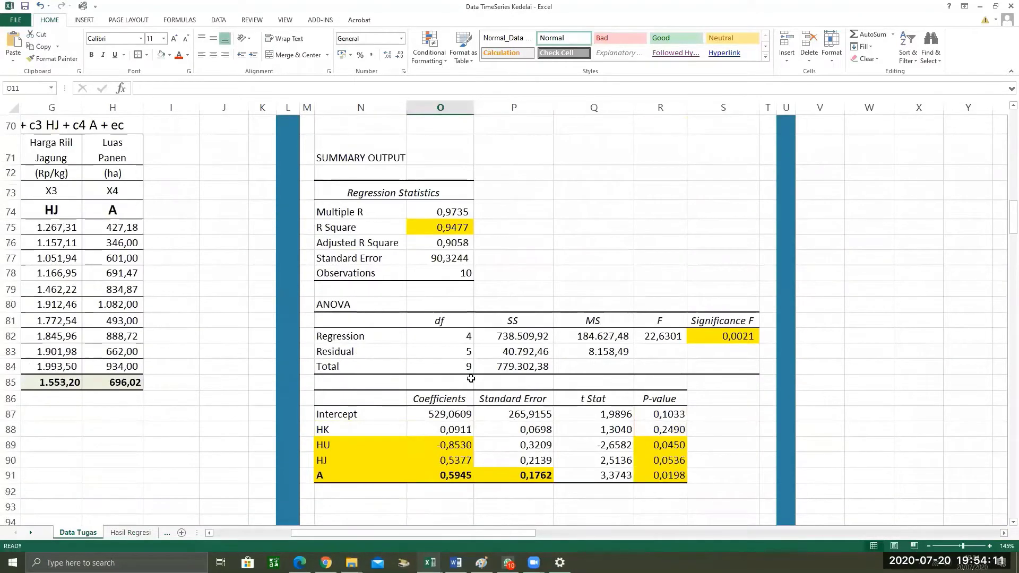
scroll(471, 379, "up", 14)
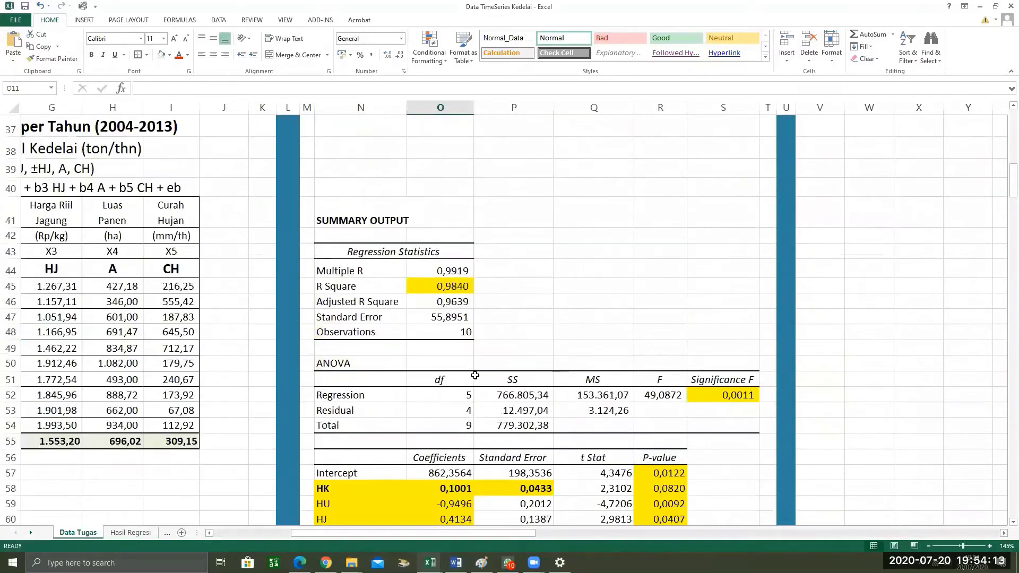
scroll(476, 367, "up", 9)
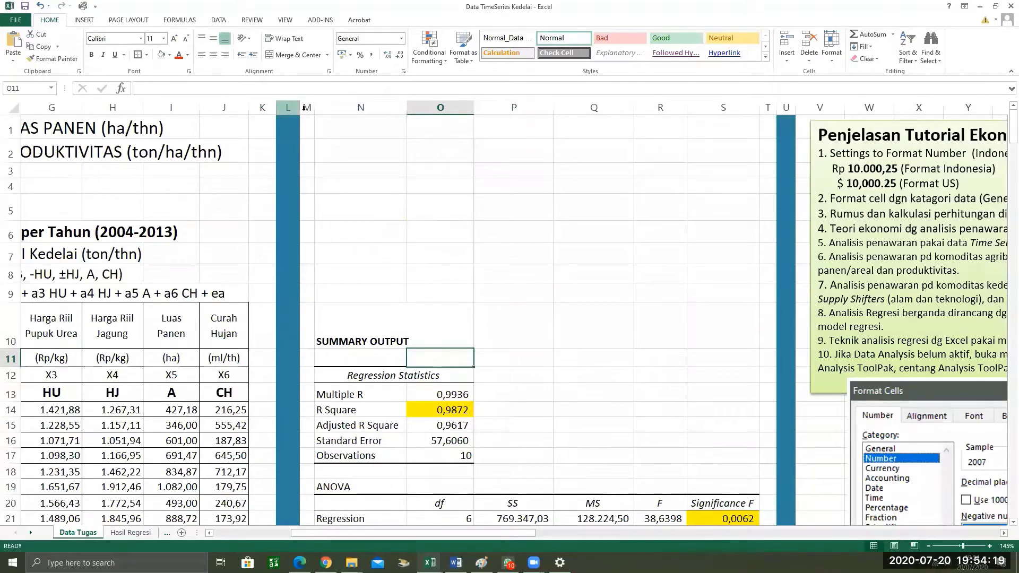
Hide columns M through T, which contain the regression summary outputs, on the Data Tugas sheet.
left_click(307, 107)
left_click_drag(537, 118, 765, 113)
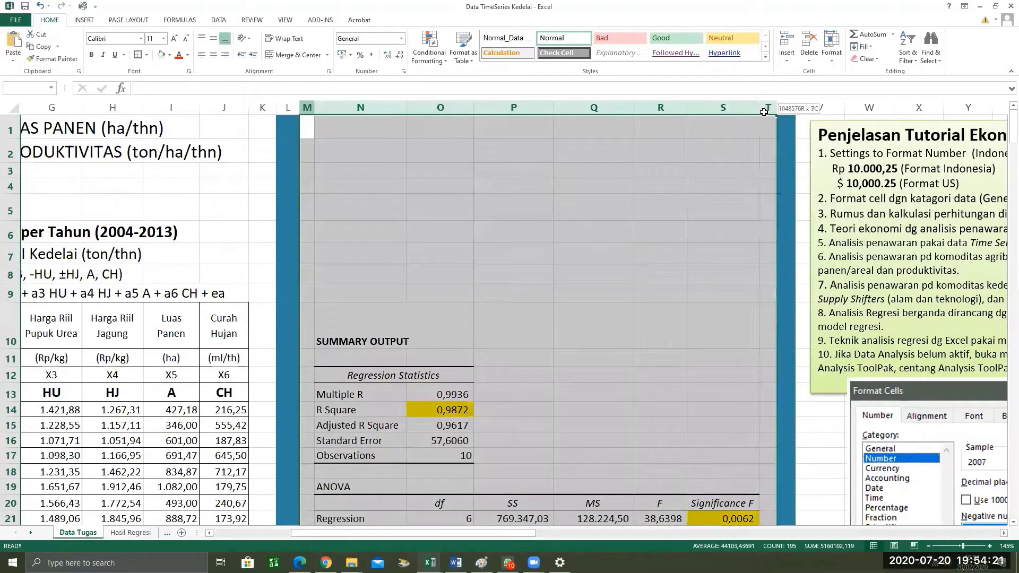
right_click(585, 109)
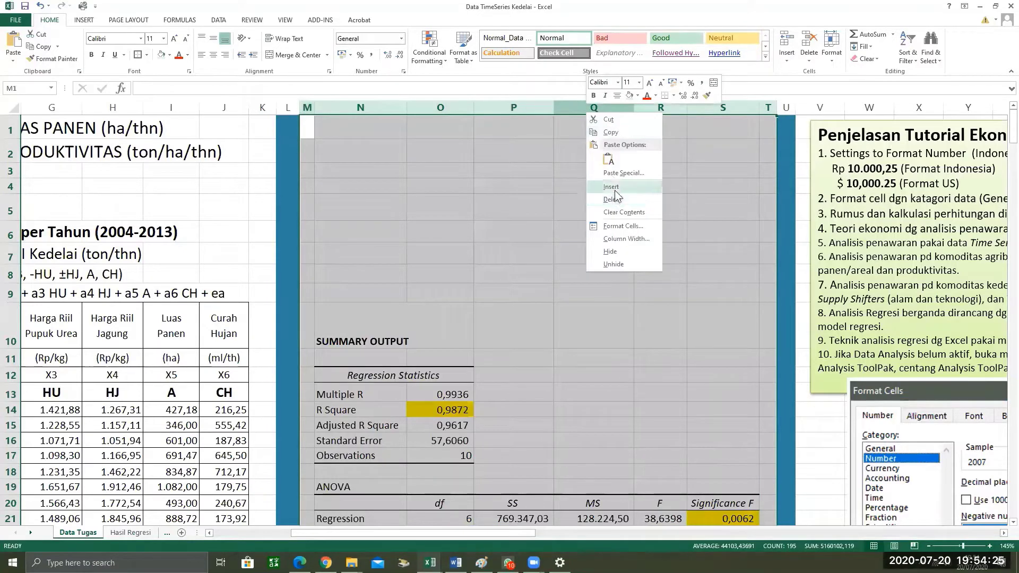
left_click(614, 251)
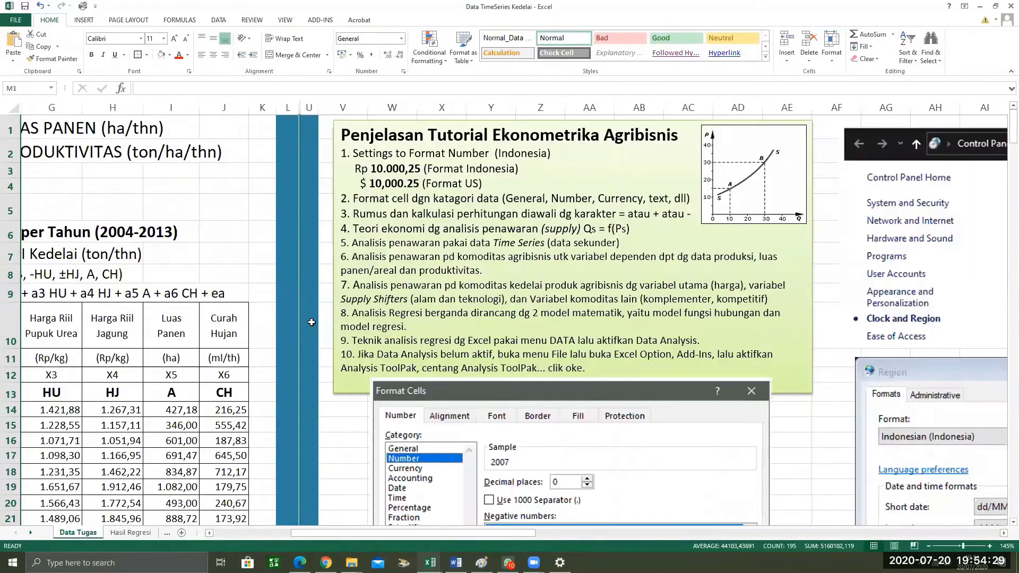
left_click(265, 256)
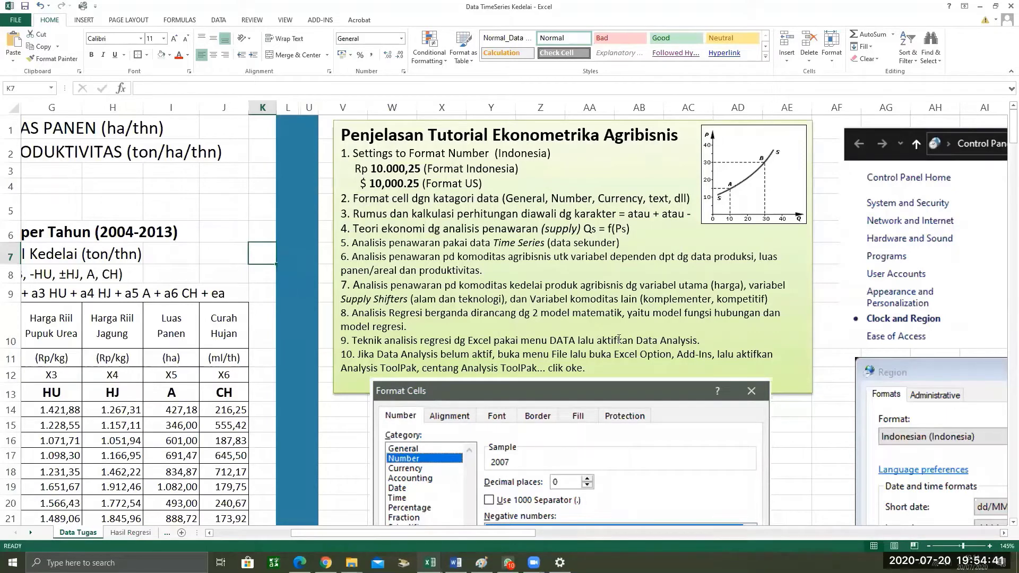
Locate the Data Analysis command and examine the reference pictures of Excel Options and Add-Ins showing how to activate the Analysis ToolPak.
left_click(219, 20)
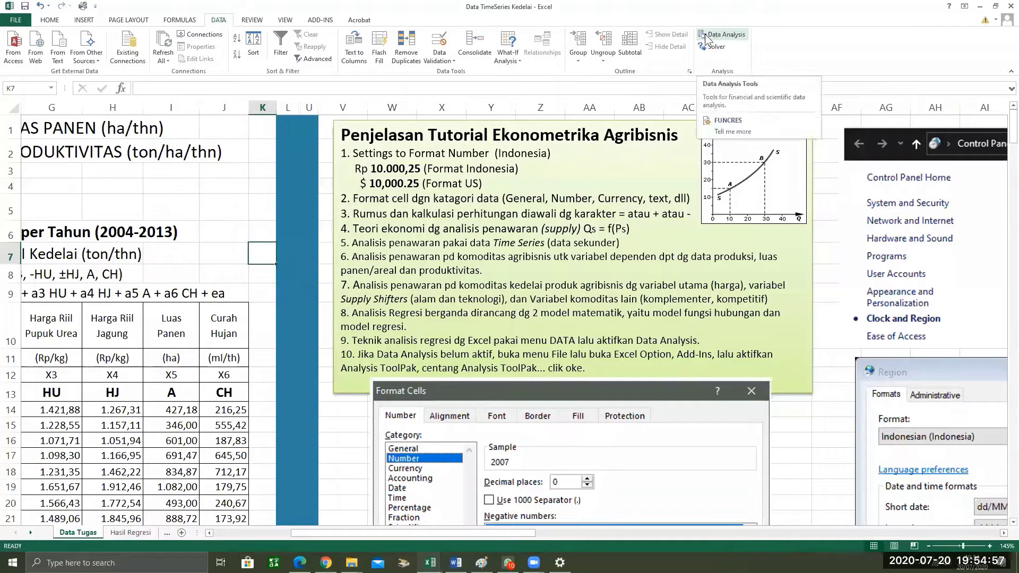
left_click(749, 35)
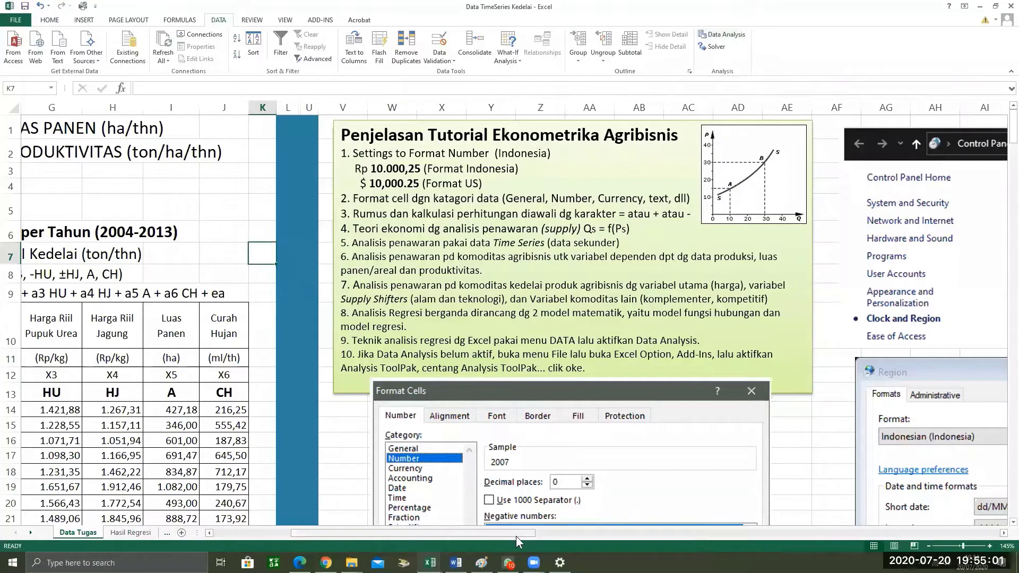
left_click_drag(516, 536, 703, 534)
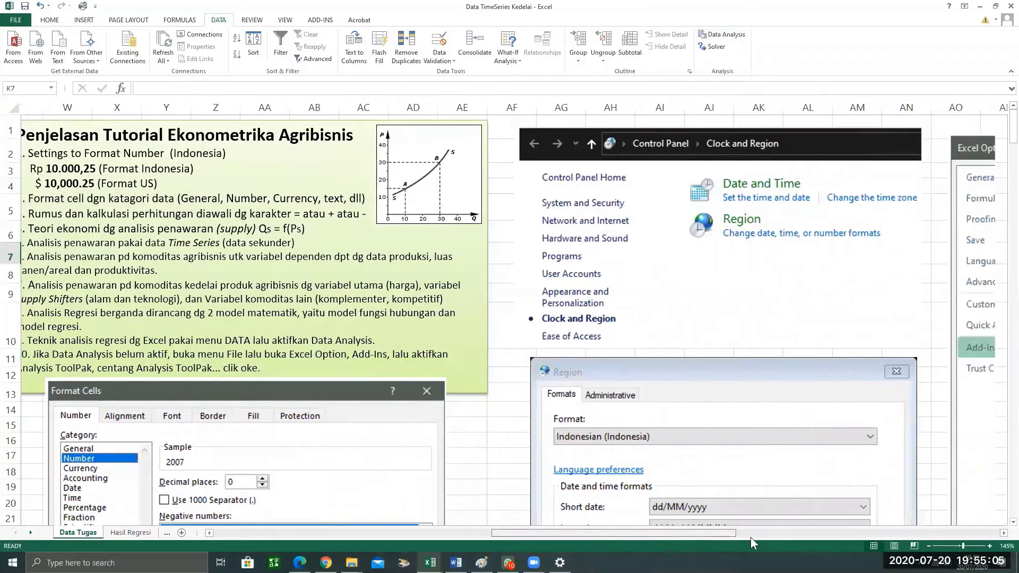
left_click_drag(796, 541, 927, 538)
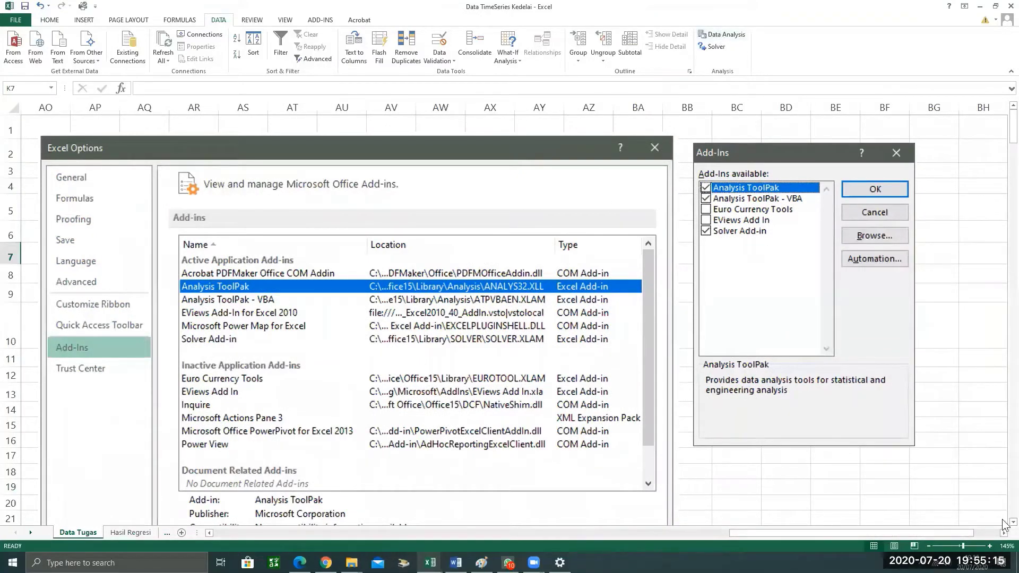
scroll(1003, 525, "down", 1)
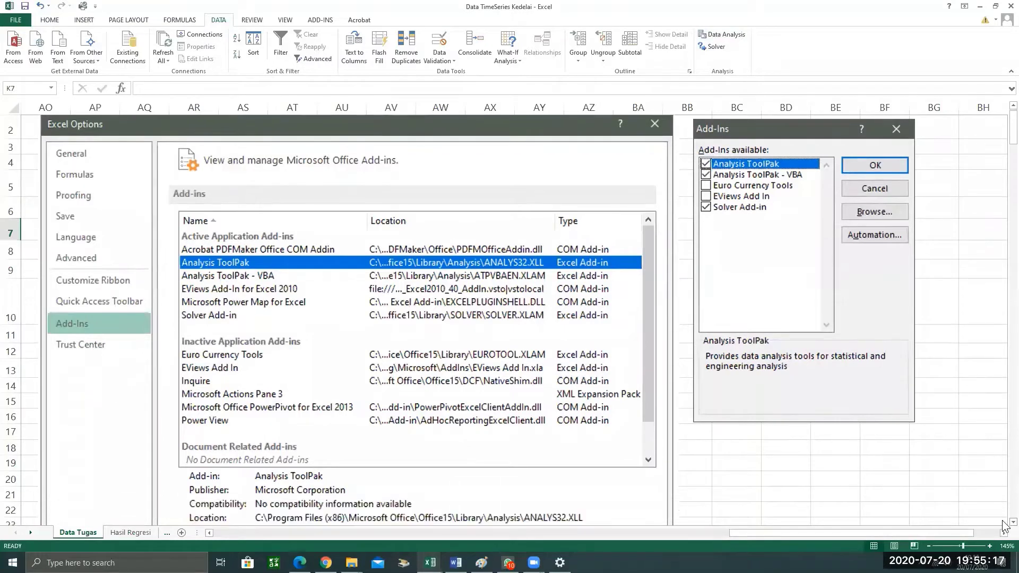
scroll(1003, 524, "down", 1)
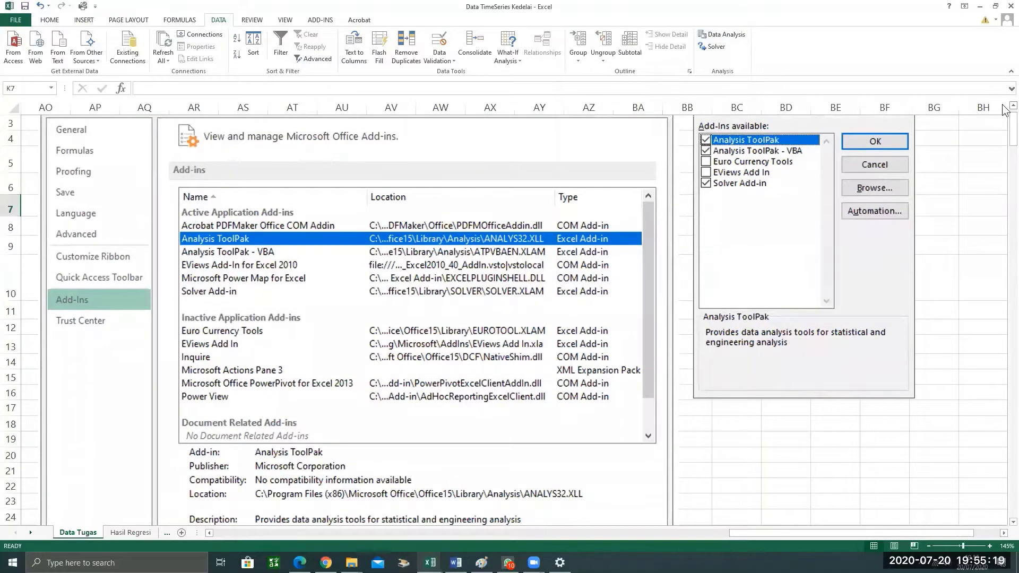
scroll(1004, 109, "up", 1)
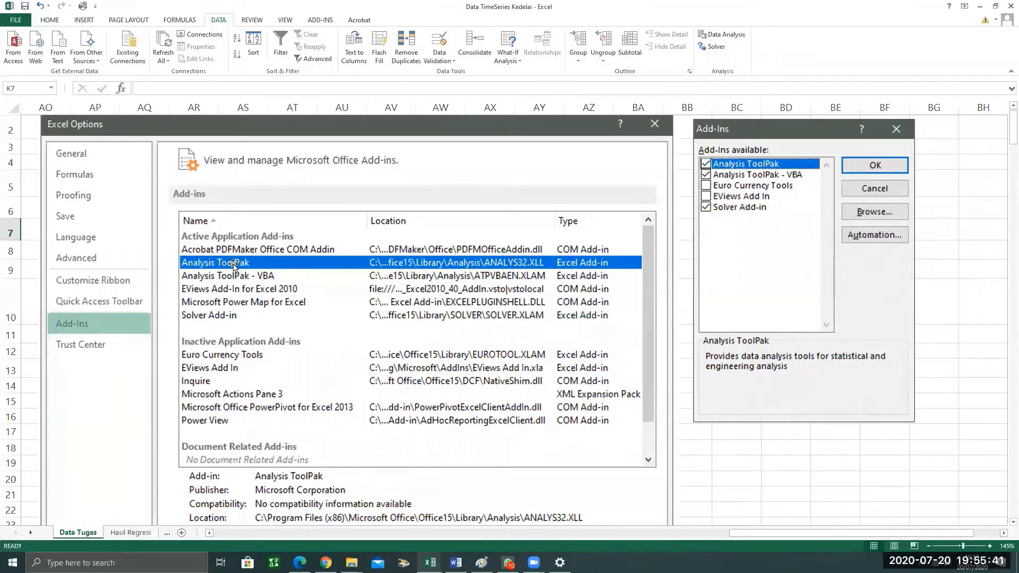
scroll(351, 334, "down", 1)
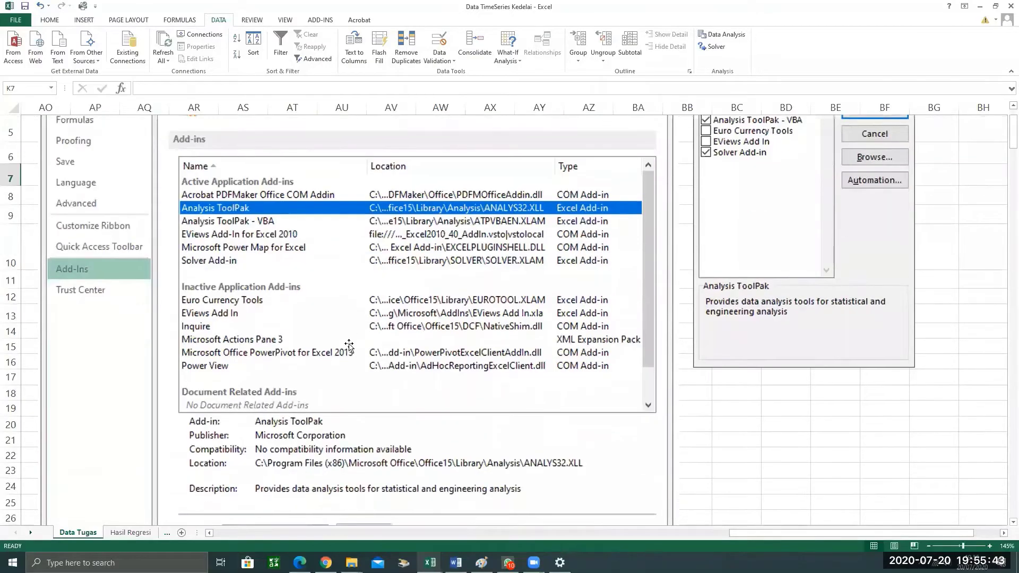
scroll(350, 439, "down", 1)
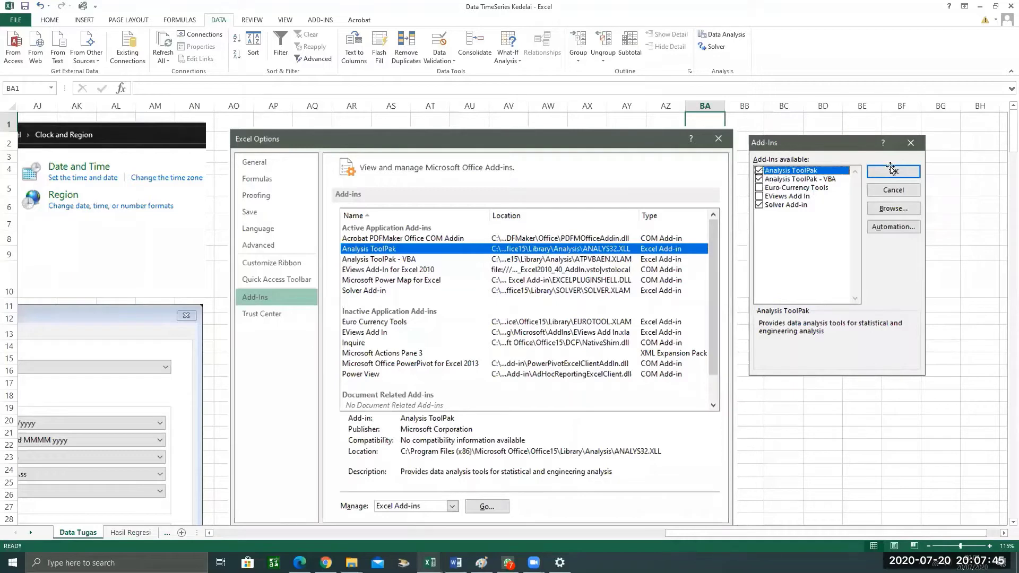
Select Analysis ToolPak in the add-ins section of Excel Options and open the Excel Add-ins manager.
left_click(21, 21)
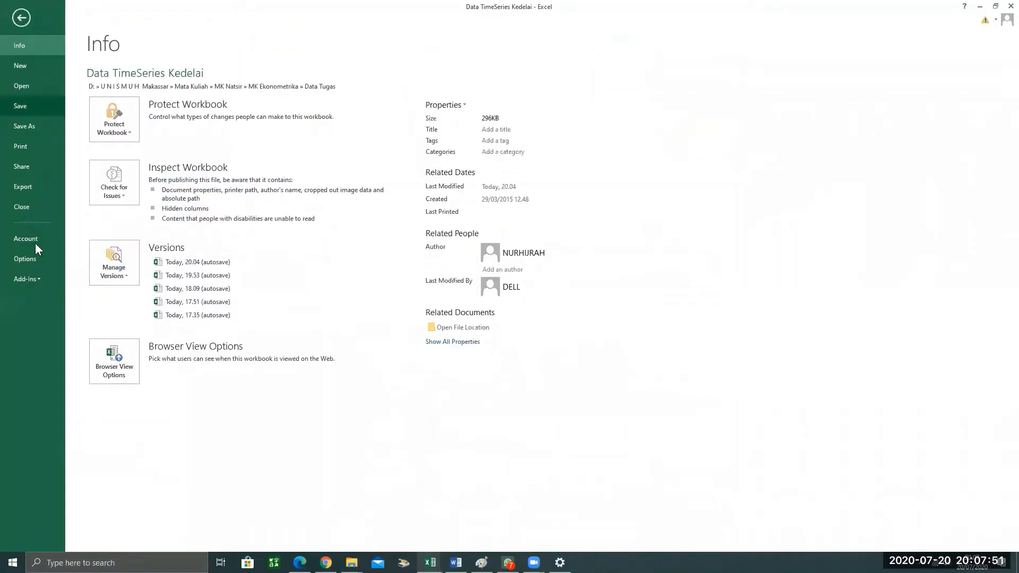
left_click(34, 260)
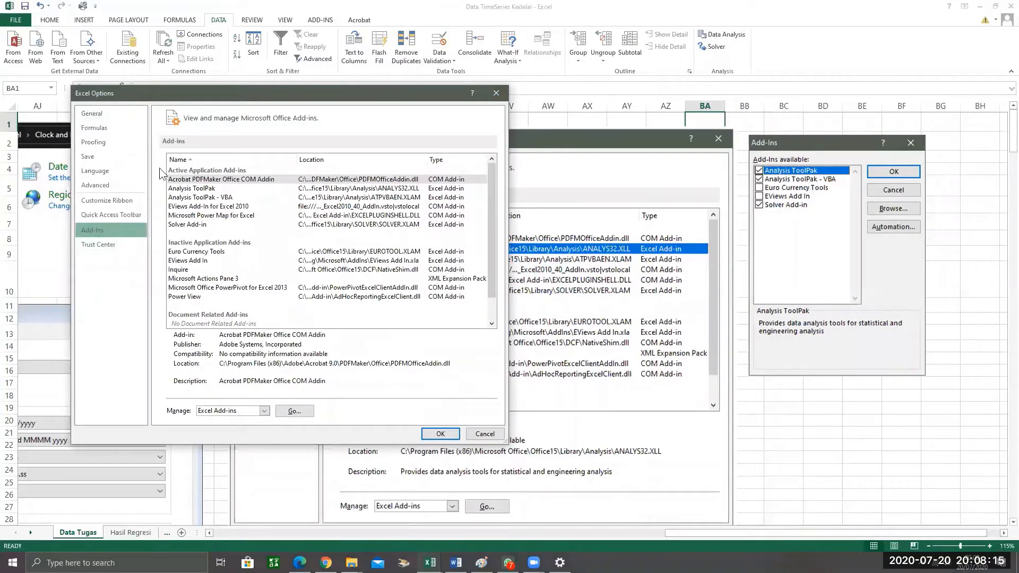
left_click(201, 189)
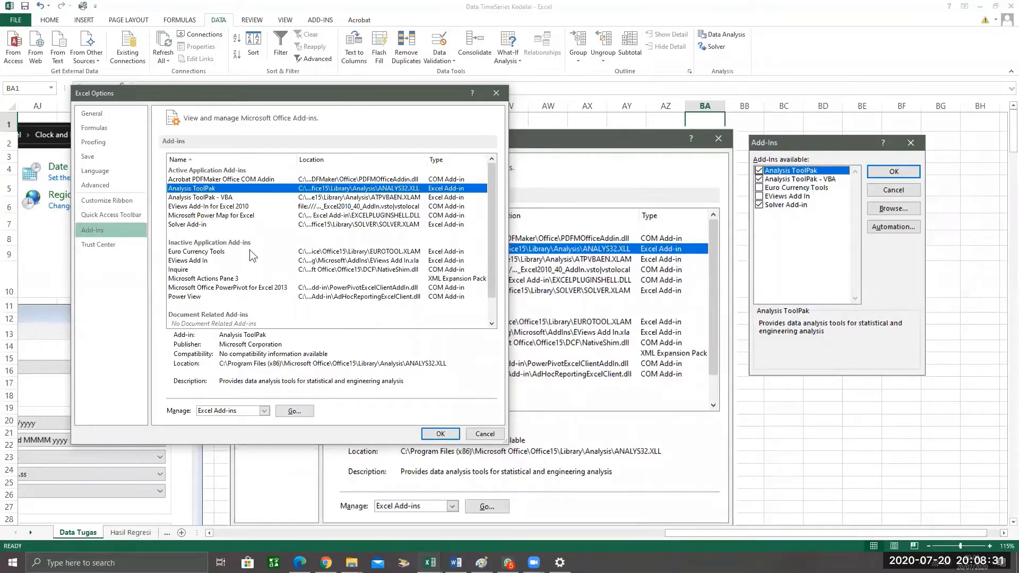
left_click(309, 411)
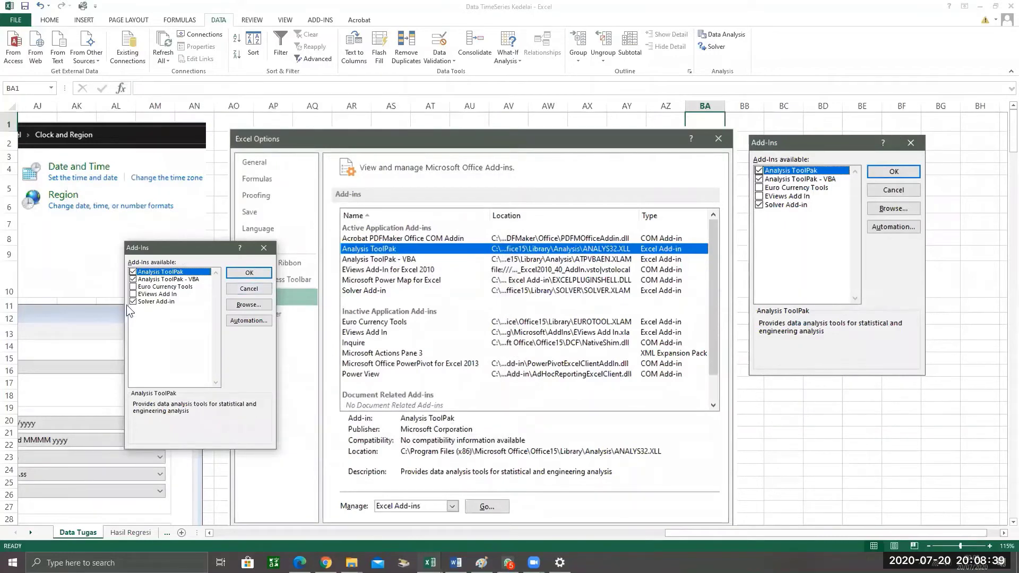
Deactivate Analysis ToolPak, Analysis ToolPak - VBA and Solver Add-in in the list of available add-ins.
left_click(133, 271)
left_click(133, 279)
left_click(133, 301)
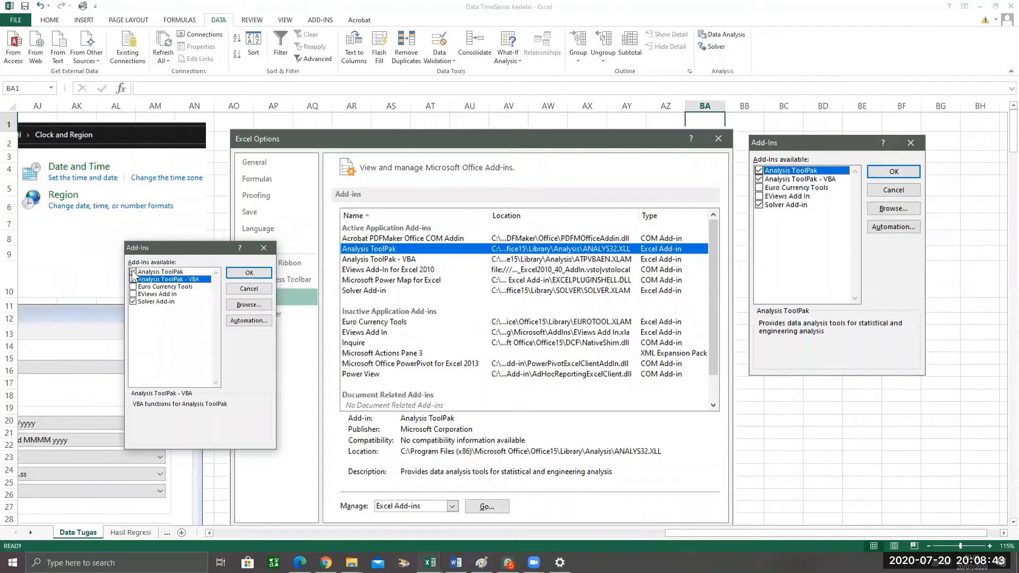
Reactivate Analysis ToolPak, Analysis ToolPak - VBA and Solver Add-in, and close the add-ins dialog without applying.
left_click(133, 271)
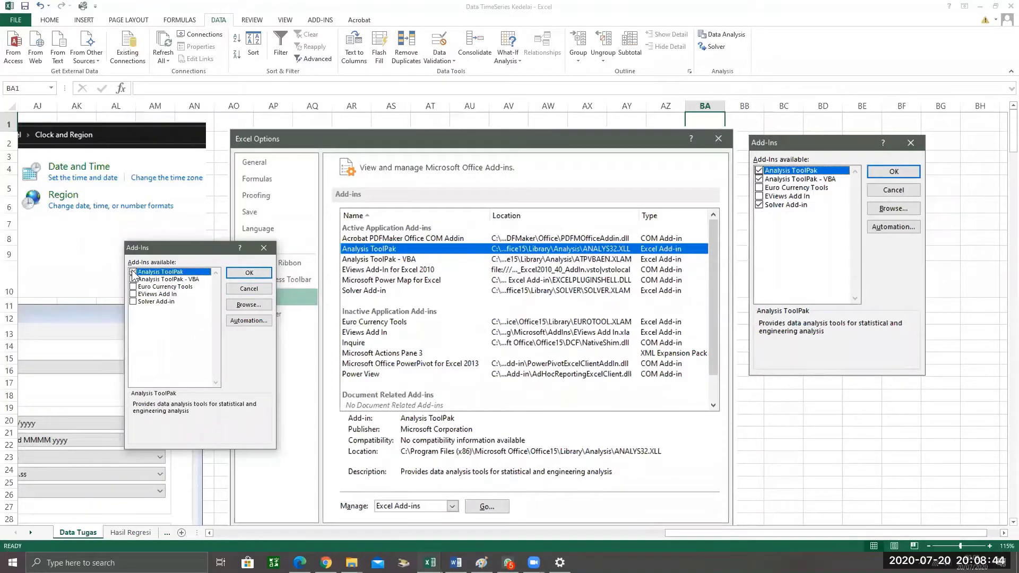
left_click(134, 301)
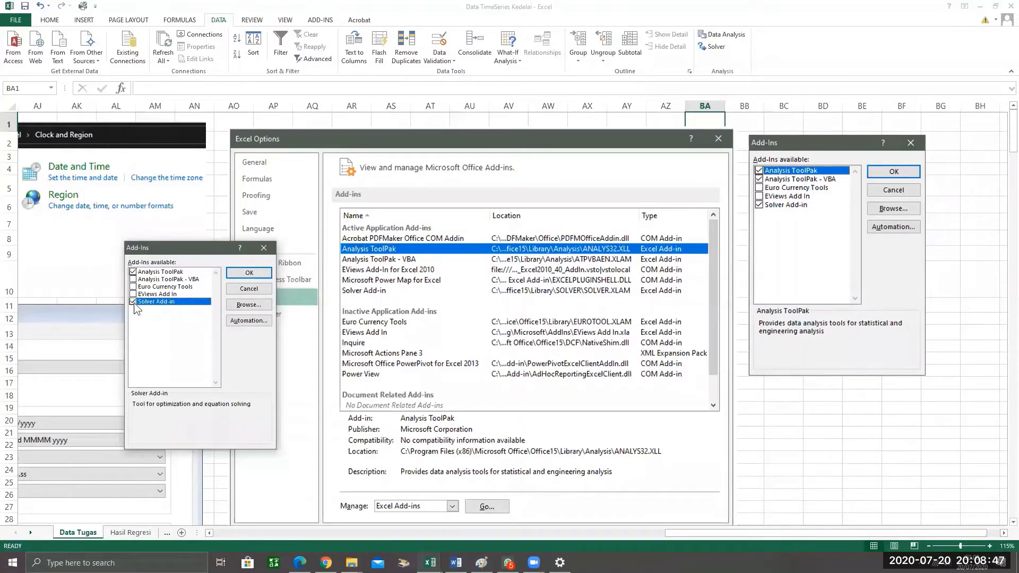
left_click(133, 302)
left_click(133, 273)
left_click(133, 273)
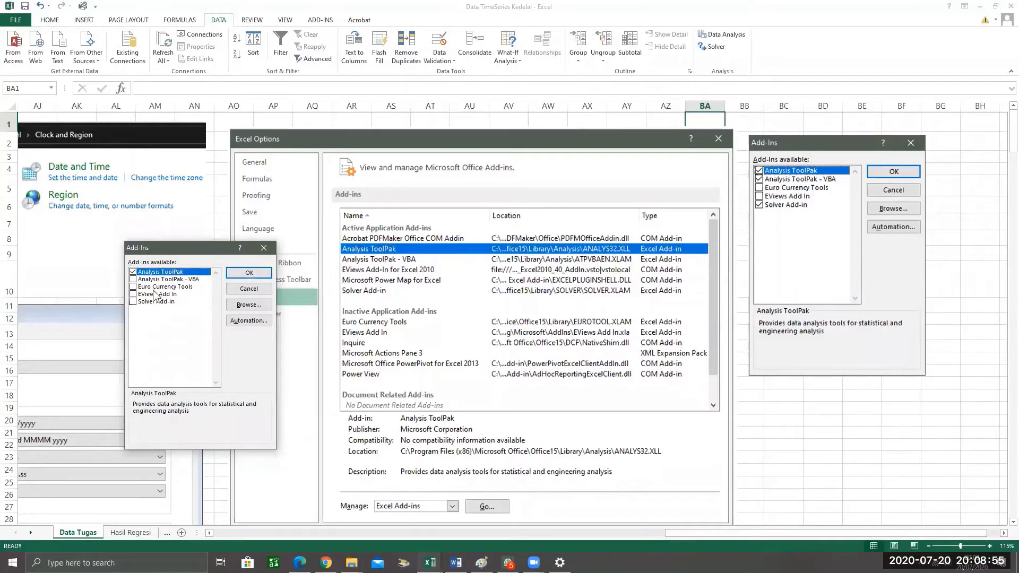
left_click(133, 280)
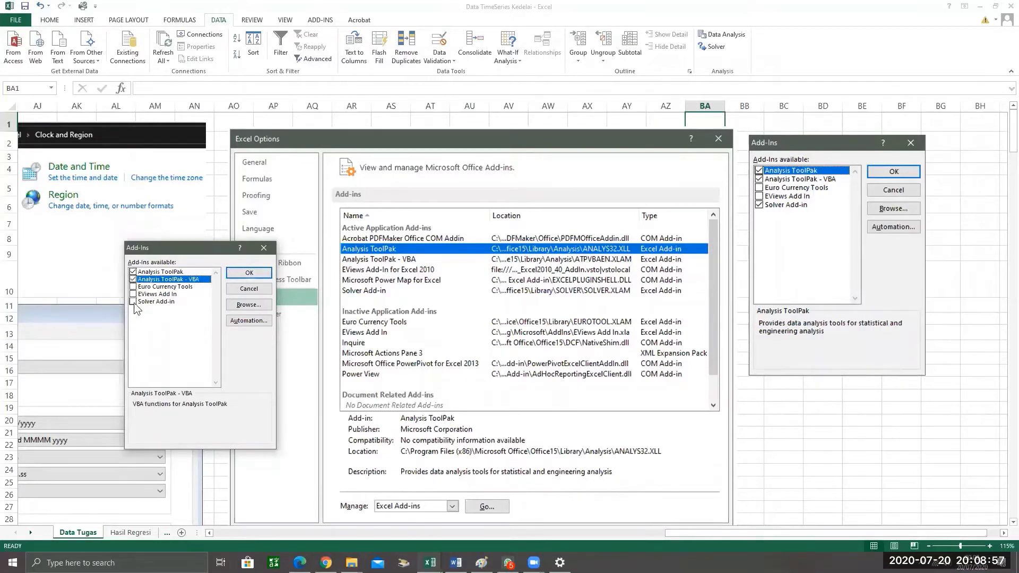
left_click(133, 302)
left_click(261, 249)
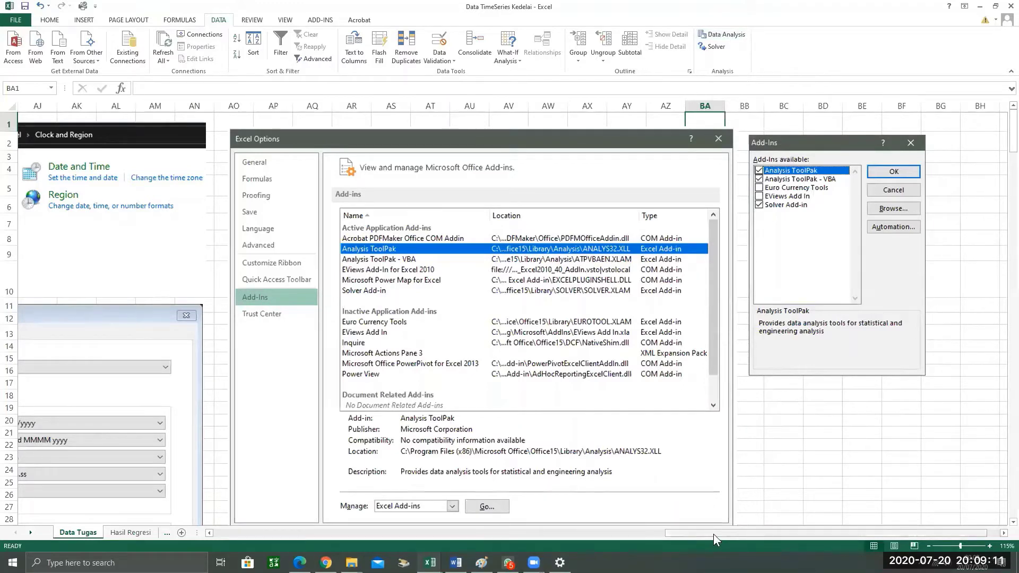
scroll(713, 534, "left", 1)
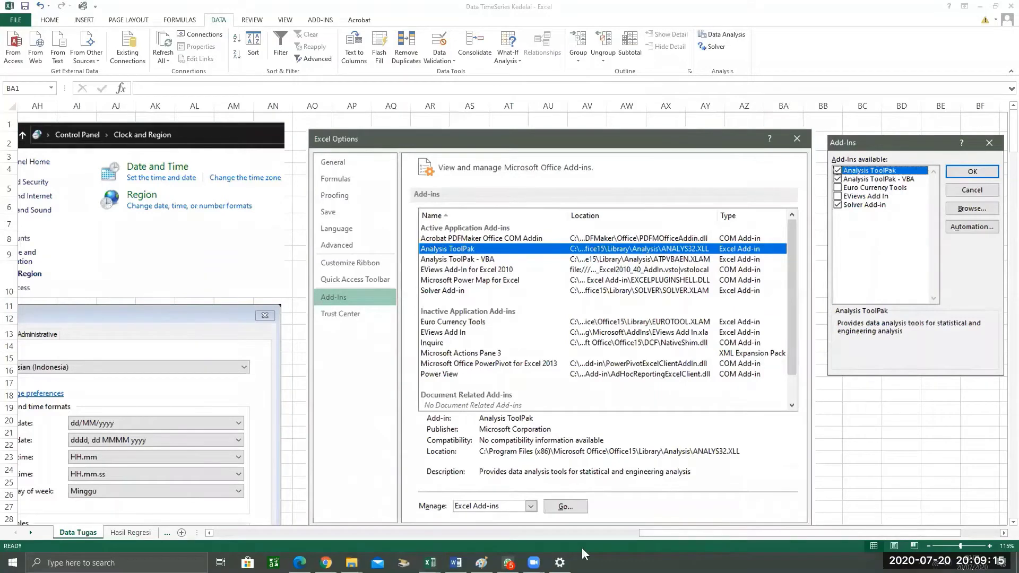
Return to the soybean data table on the Data Tugas sheet and examine its regression model and variables.
left_click(656, 533)
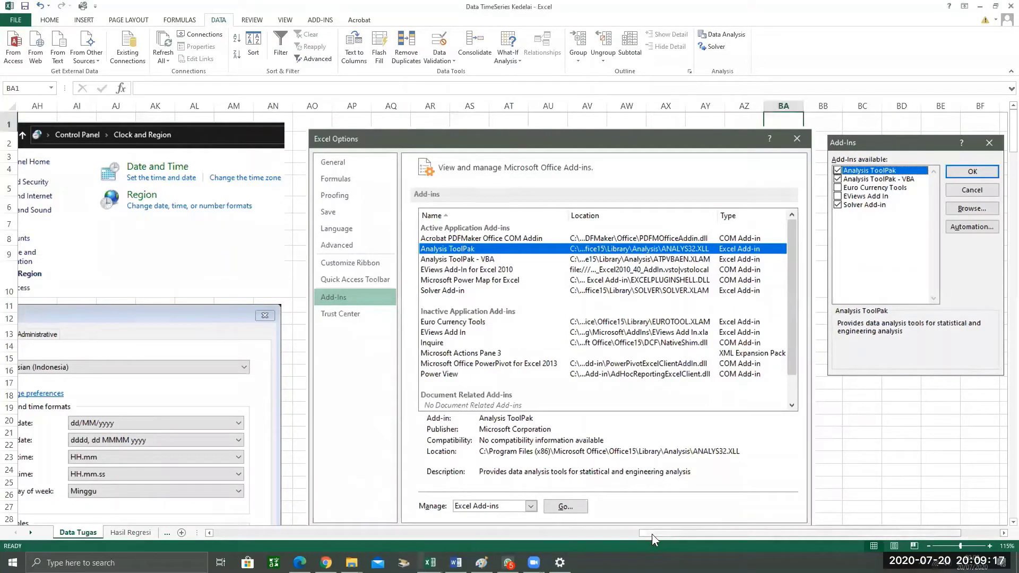
left_click_drag(652, 534, 508, 532)
left_click_drag(426, 533, 356, 533)
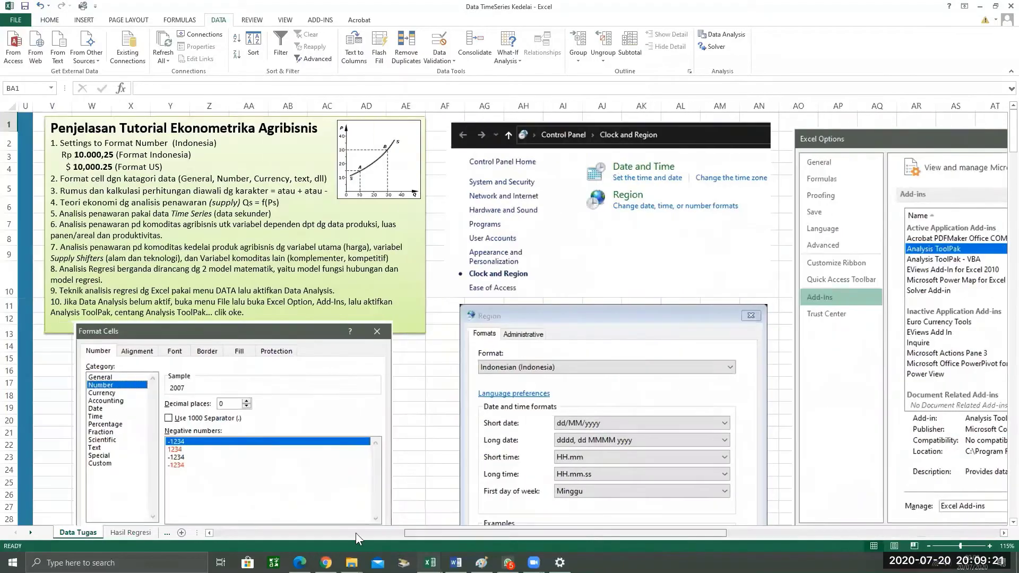
scroll(256, 517, "left", 5)
scroll(256, 517, "left", 2)
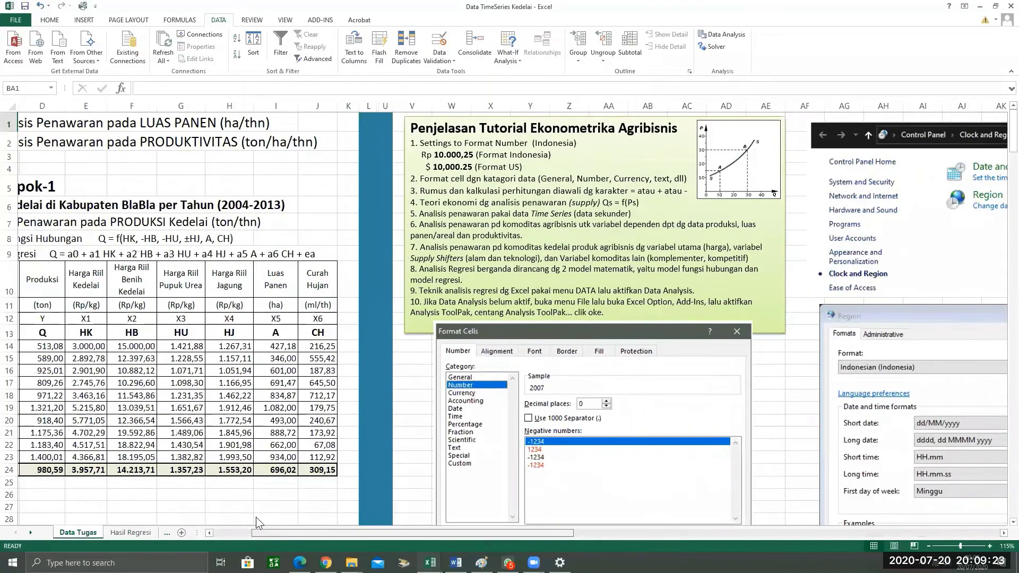
scroll(223, 532, "left", 1)
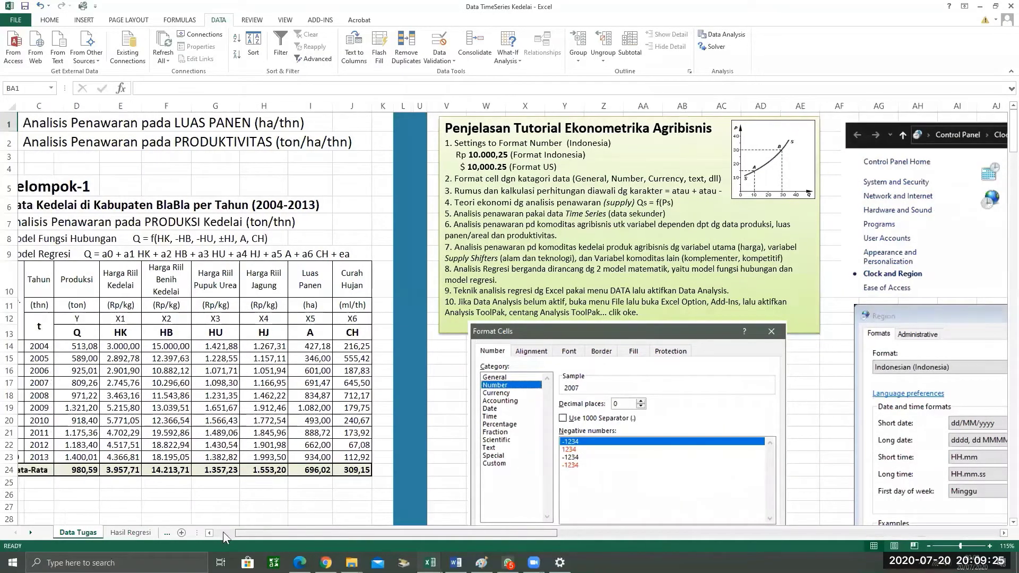
scroll(214, 533, "left", 2)
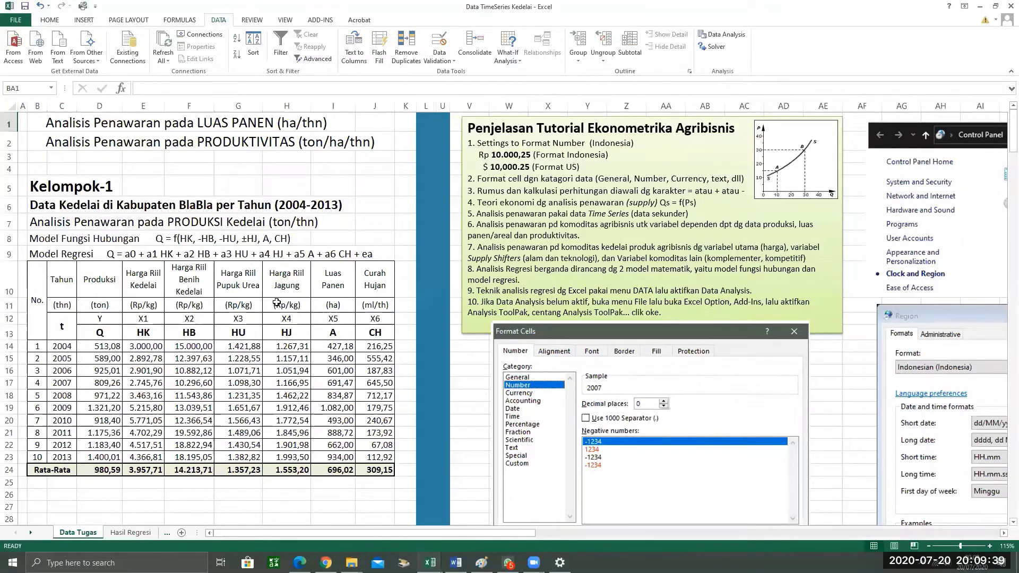
scroll(276, 303, "up", 1)
scroll(276, 303, "up", 1)
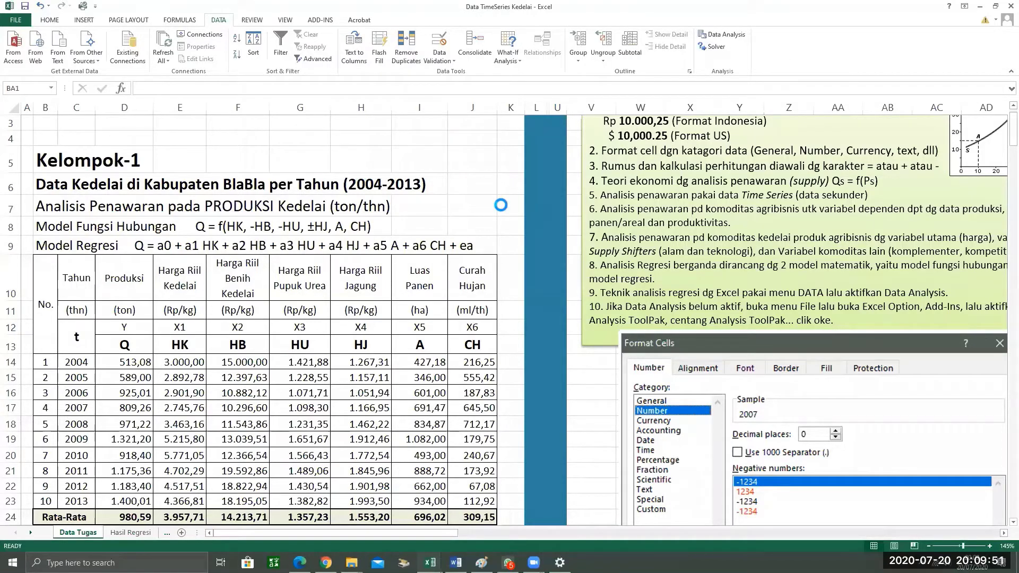
scroll(1002, 386, "down", 1)
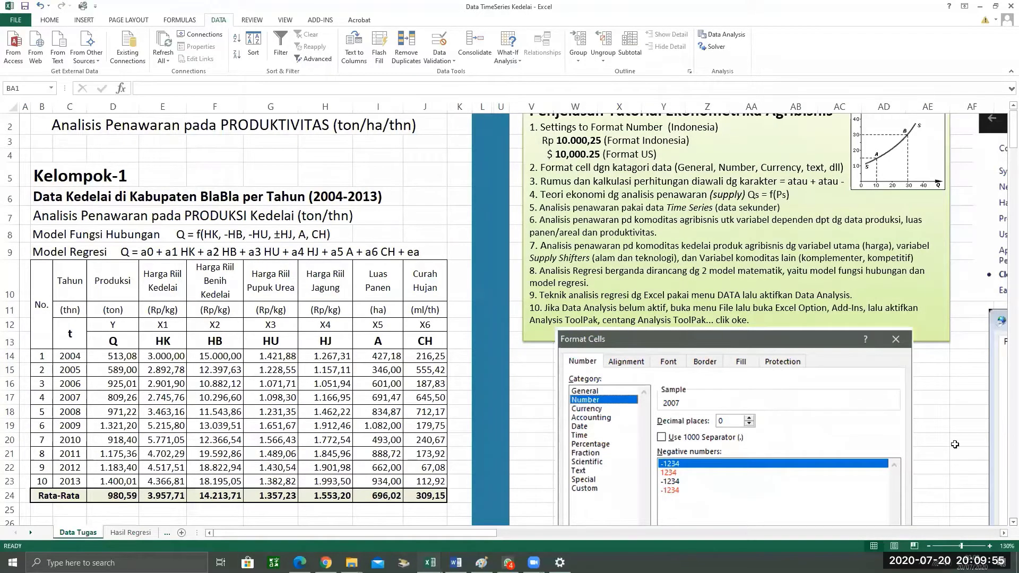
scroll(786, 270, "down", 1)
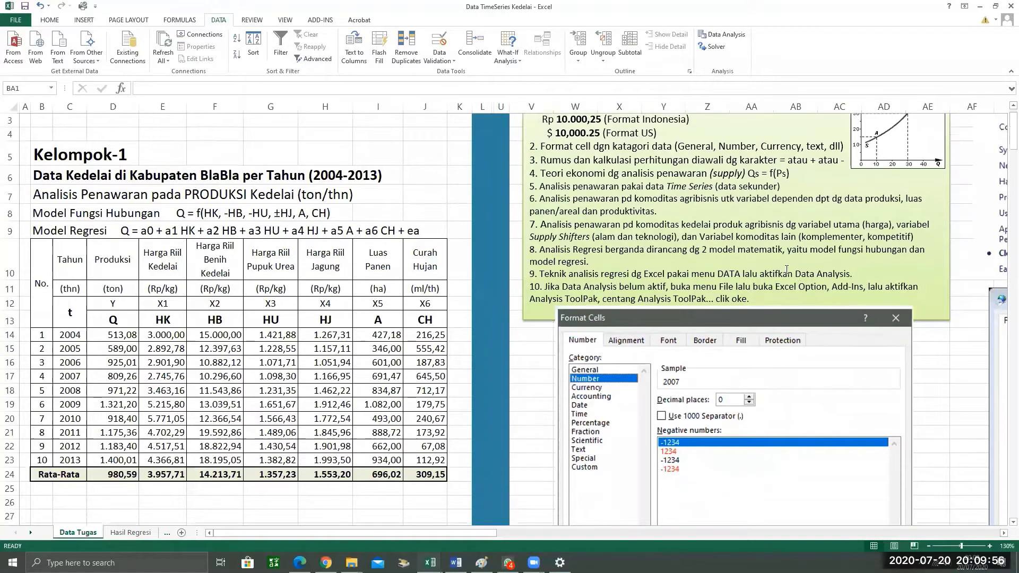
Start a Regression analysis from the Data Analysis tools and place its dialog clear of the data table.
left_click(729, 35)
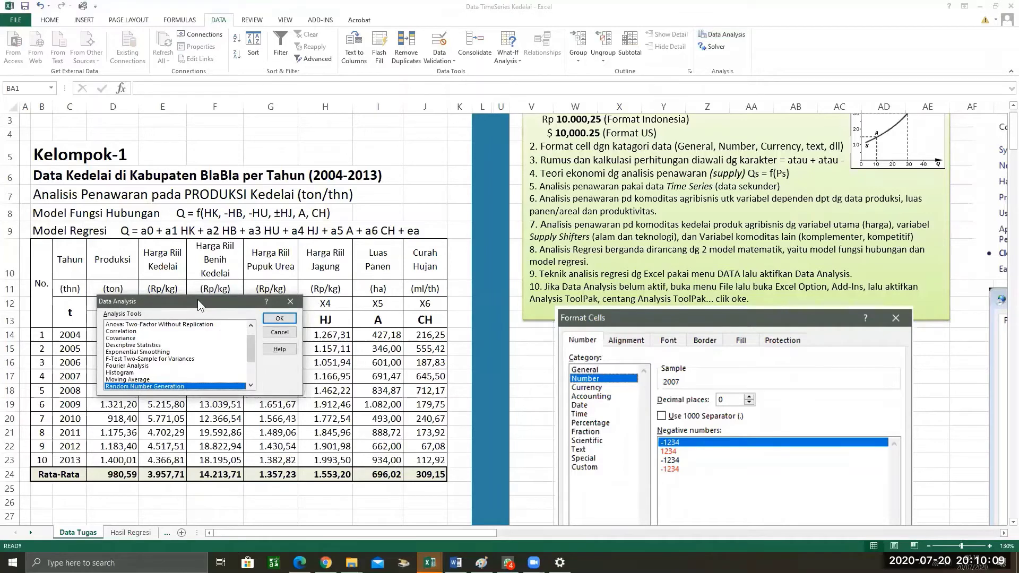
left_click_drag(197, 299, 557, 190)
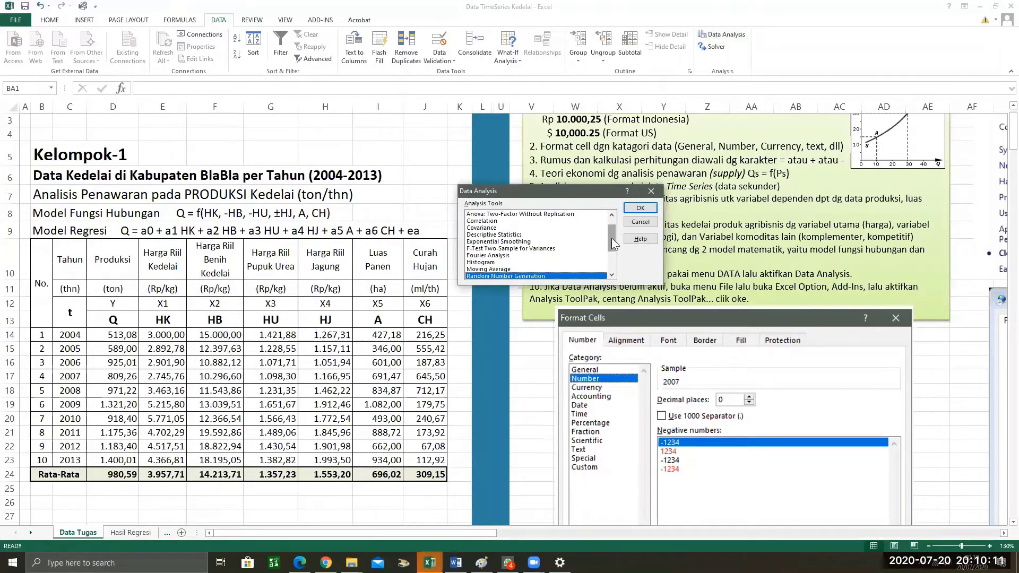
scroll(486, 247, "down", 3)
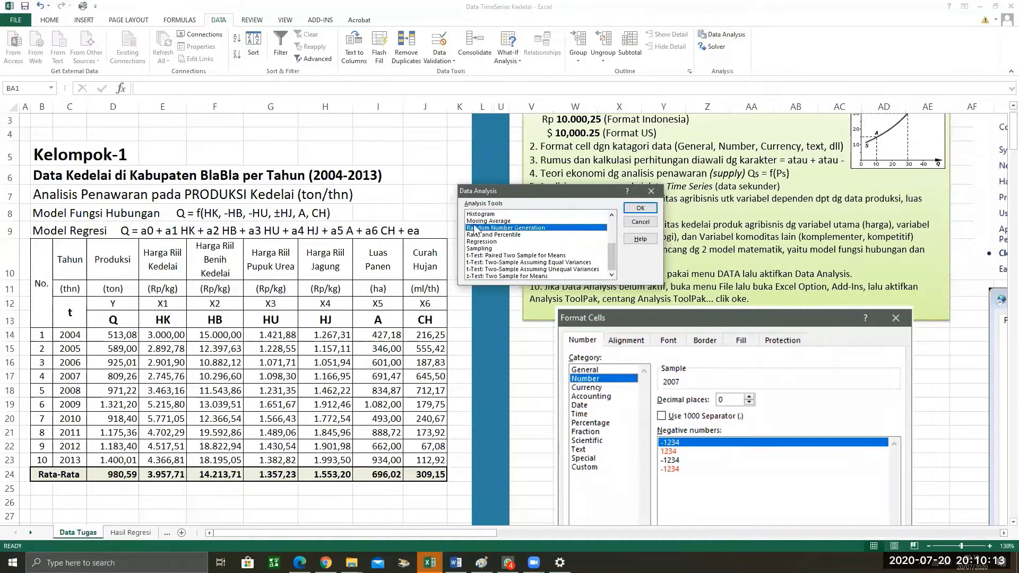
left_click(480, 242)
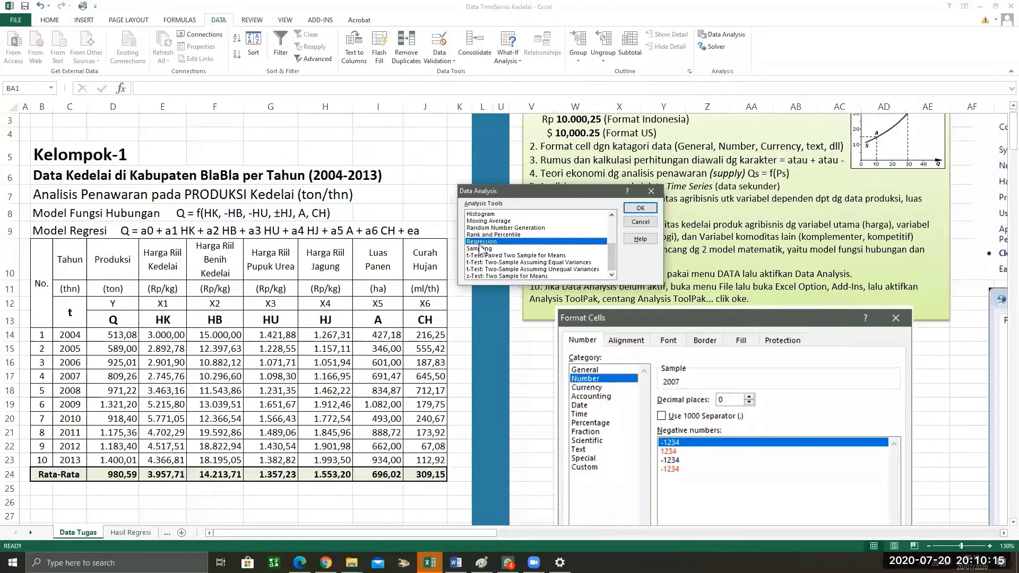
left_click_drag(613, 260, 614, 231)
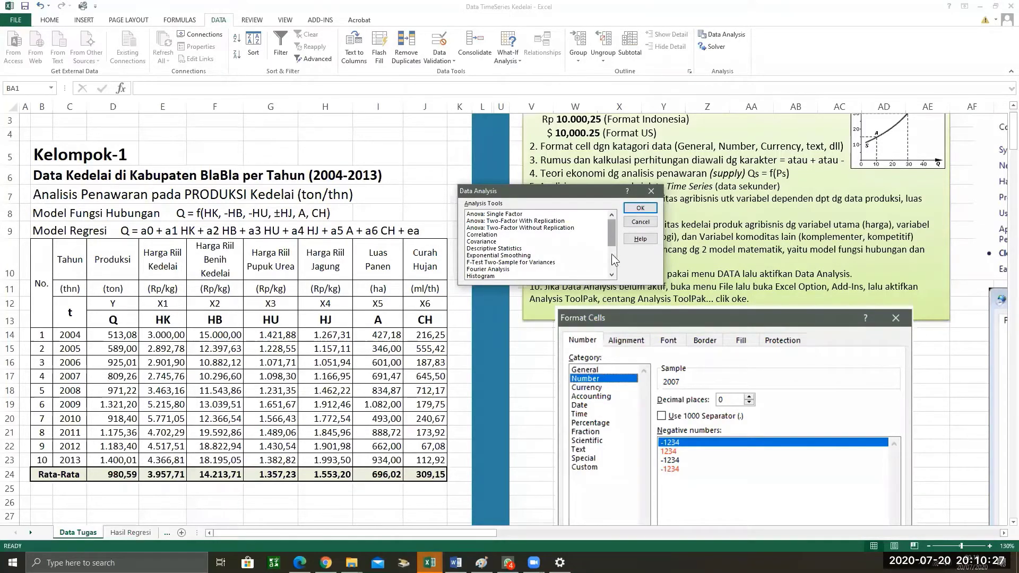
scroll(613, 272, "down", 3)
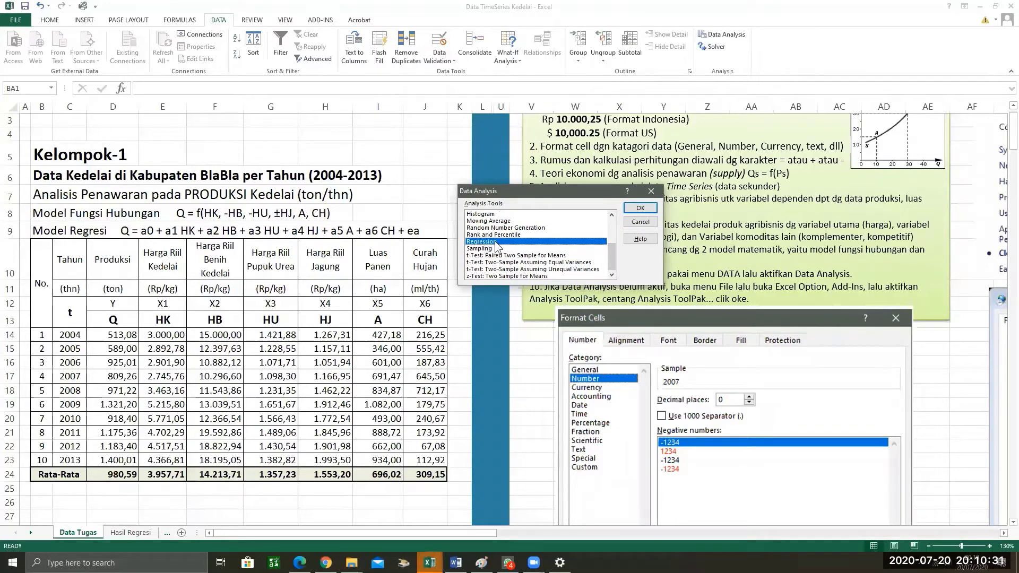
left_click(636, 210)
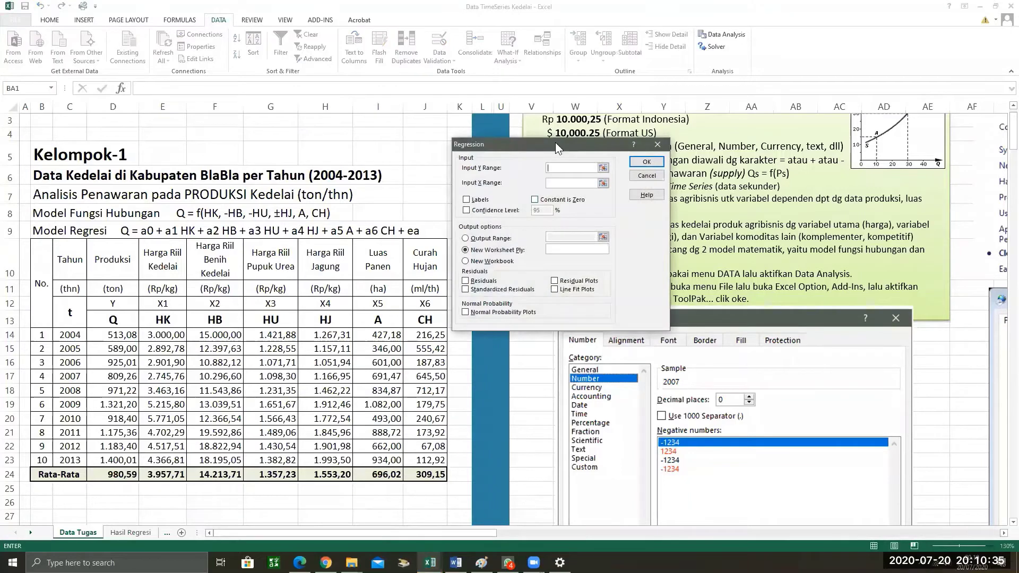
left_click_drag(555, 142, 585, 136)
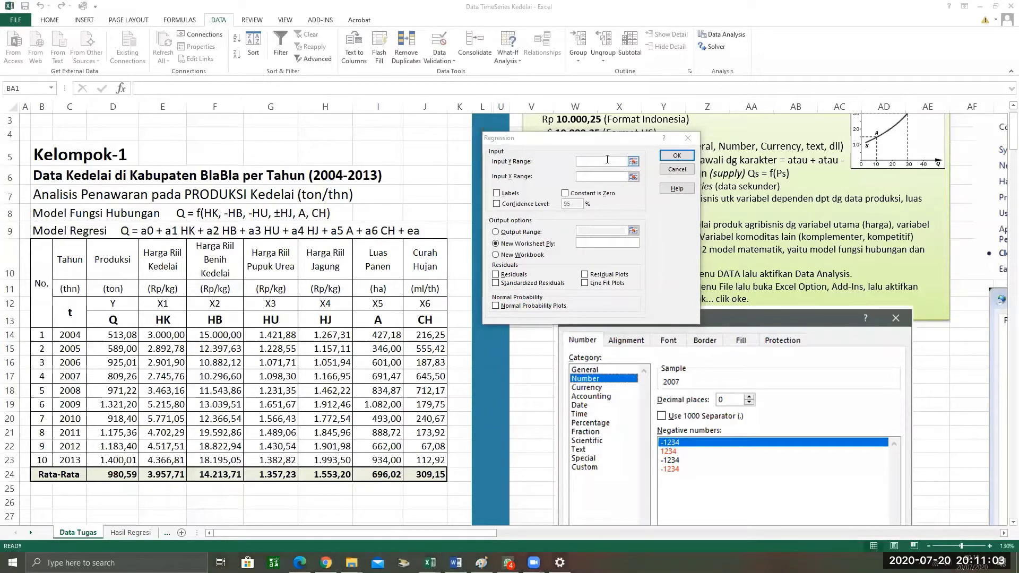
Set the regression's Input Y Range to $D$13:$D$23 and Input X Range to $E$13:$J$23, with Labels enabled.
left_click(607, 161)
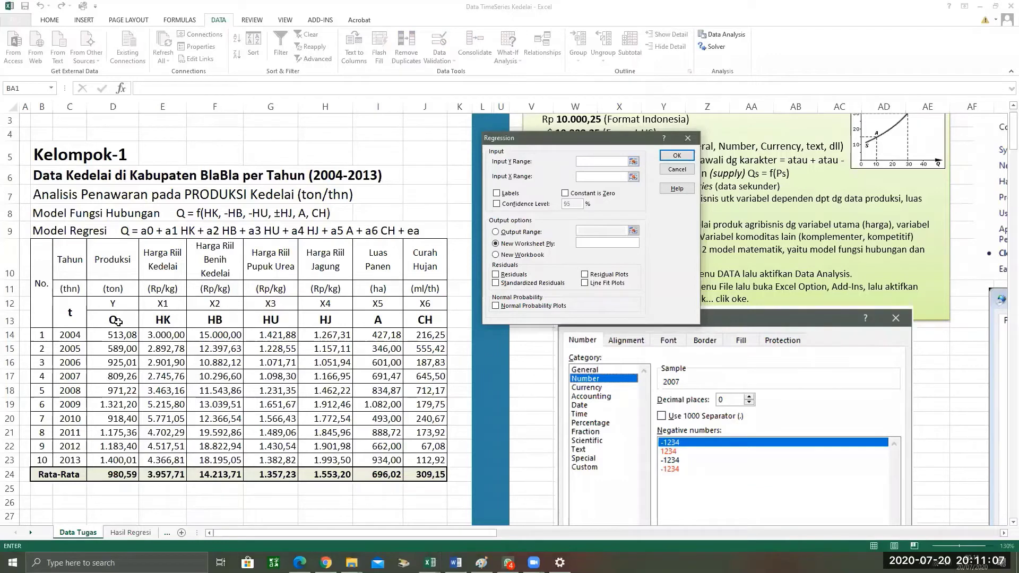
left_click_drag(117, 321, 102, 461)
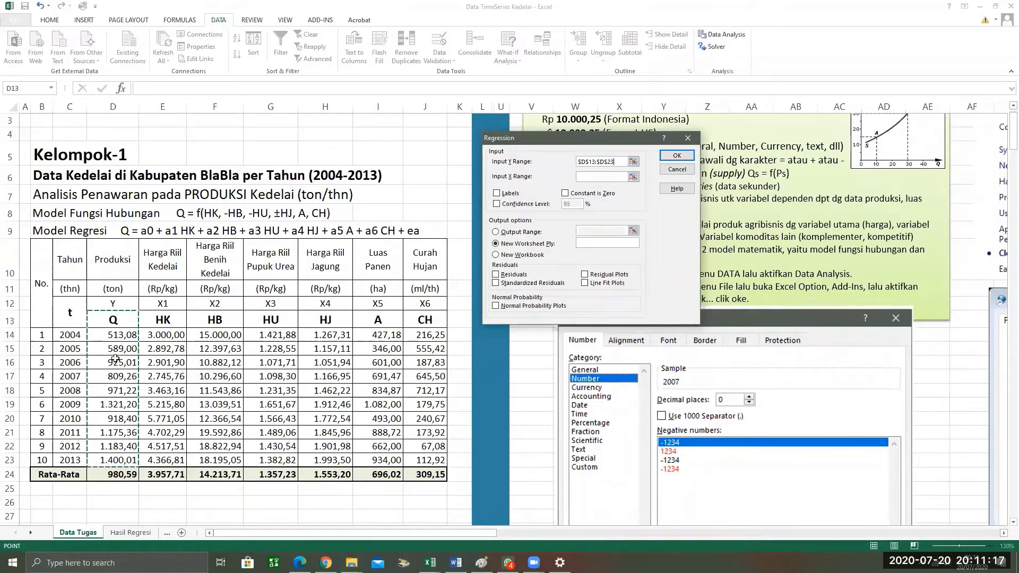
left_click(603, 177)
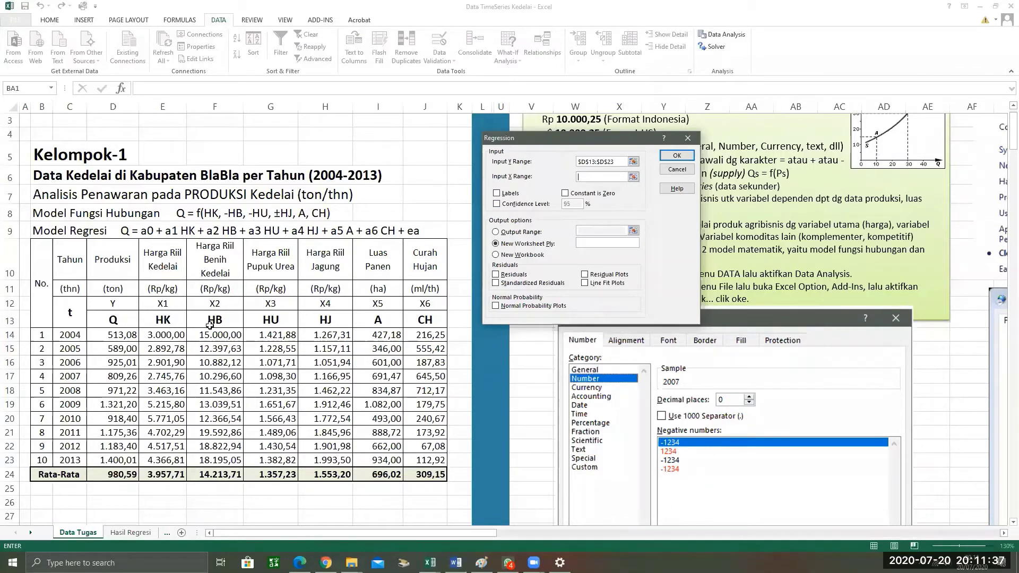
left_click(165, 319)
left_click_drag(165, 319, 441, 465)
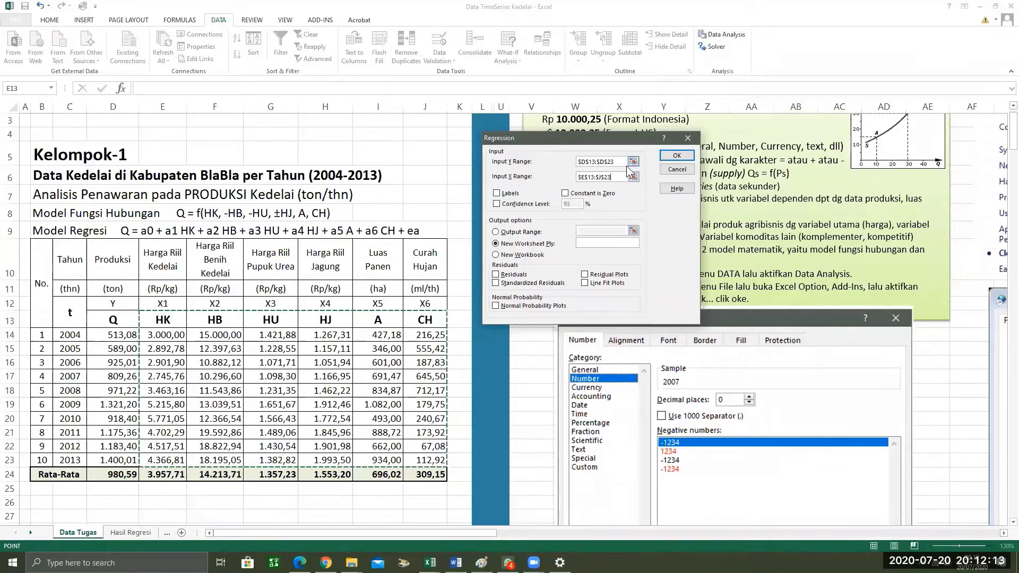
left_click(496, 194)
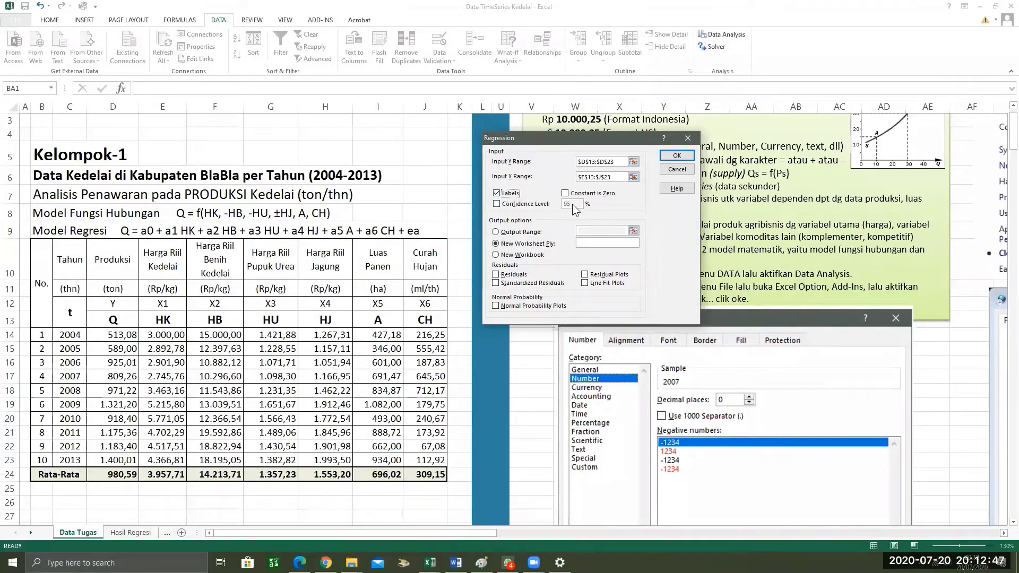
left_click(500, 122)
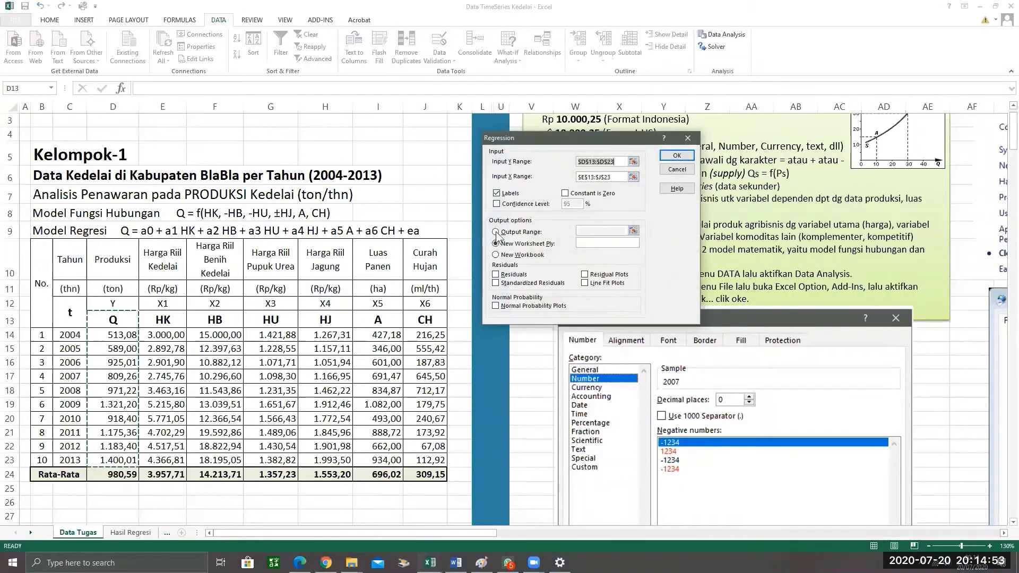
left_click(497, 232)
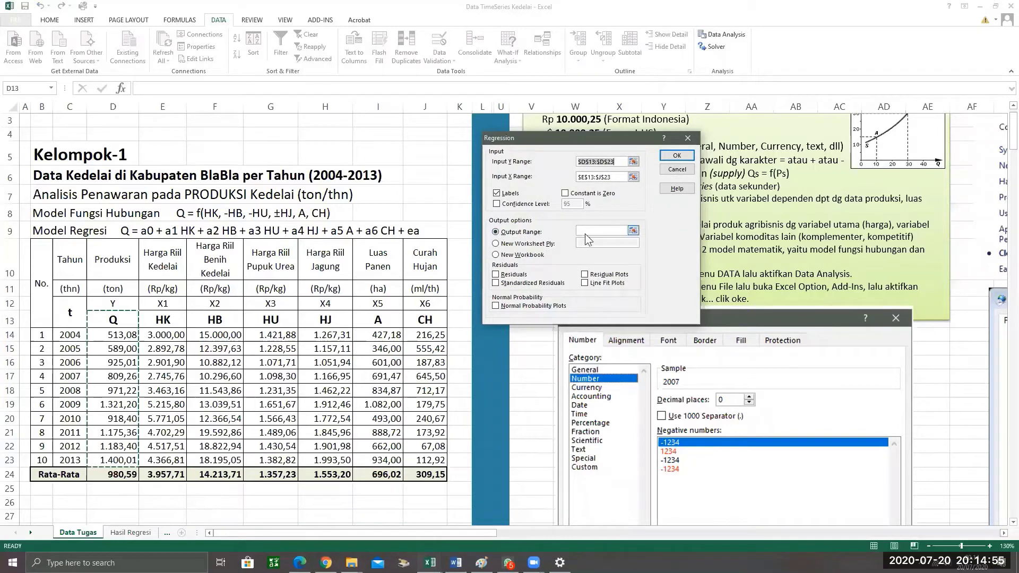
left_click(586, 232)
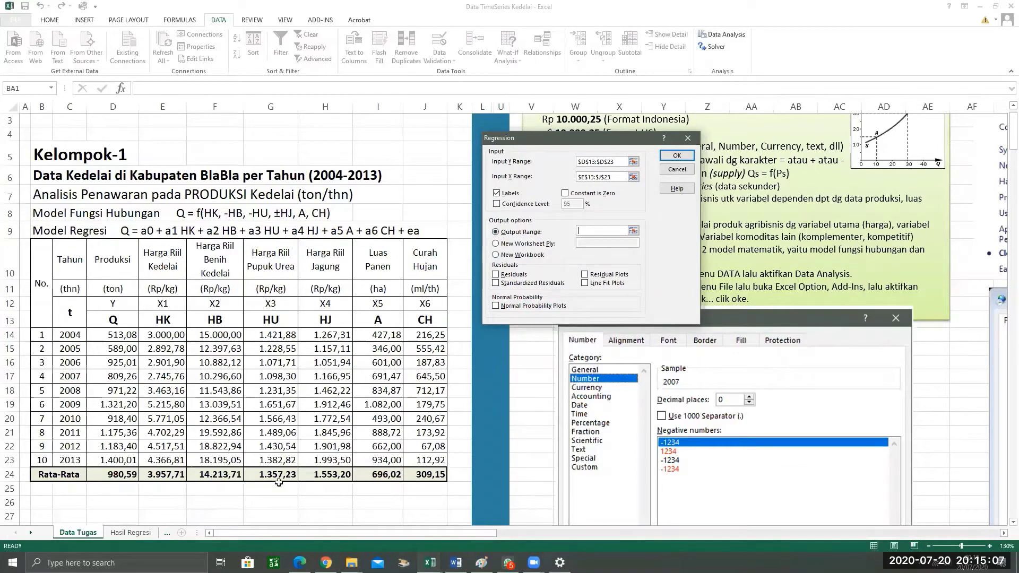
left_click(497, 244)
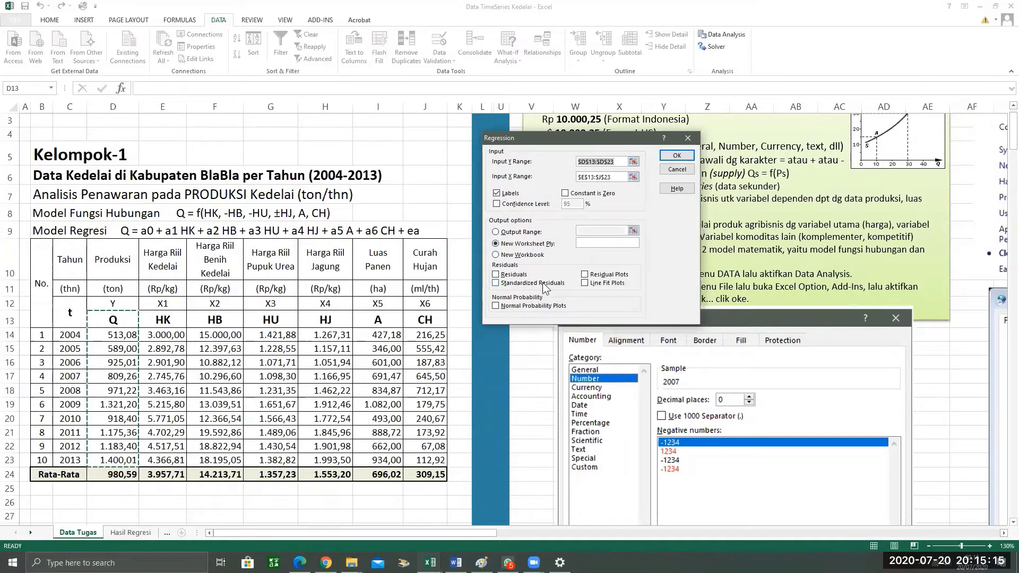
Include Residuals in the output and run the regression to a new worksheet.
left_click(497, 275)
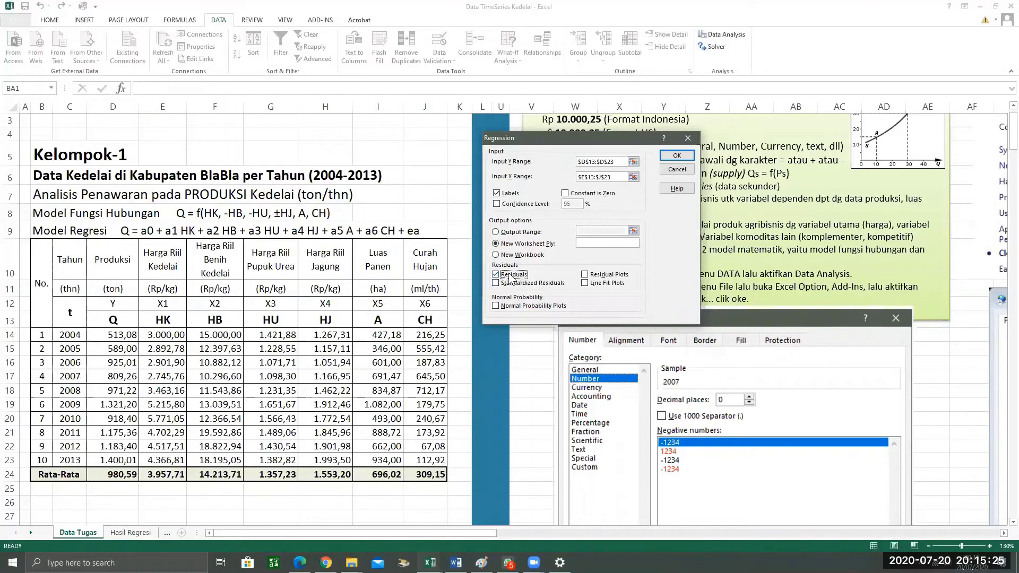
left_click(680, 157)
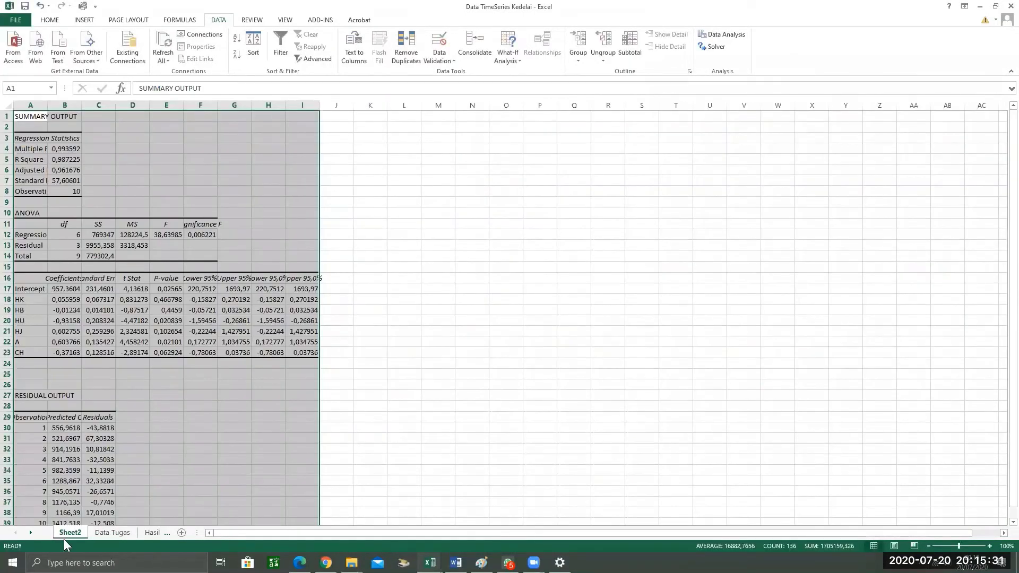
left_click(460, 302)
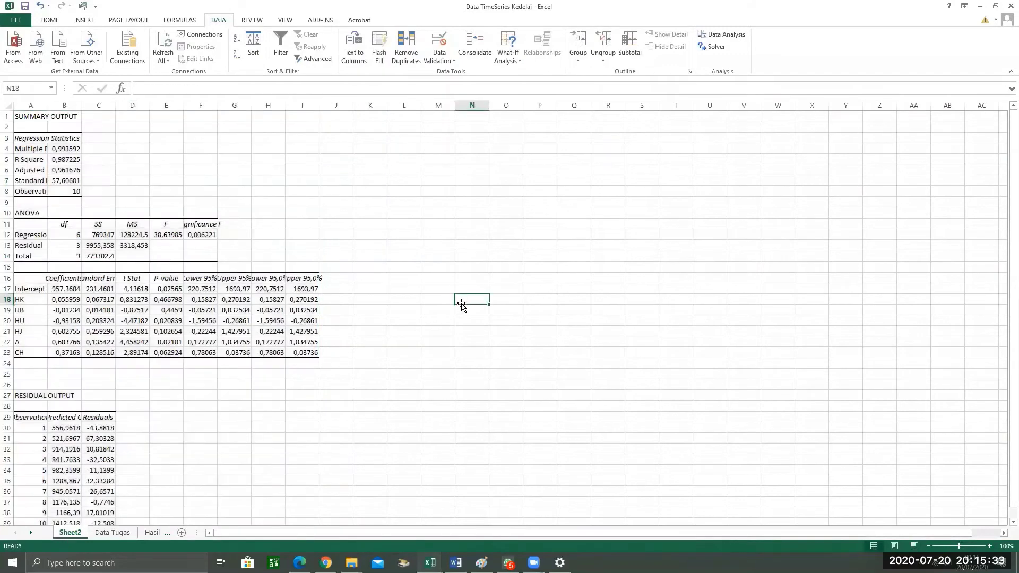
Widen columns A, B, C and F of the regression output on Sheet2 so their labels fit.
left_click(106, 537)
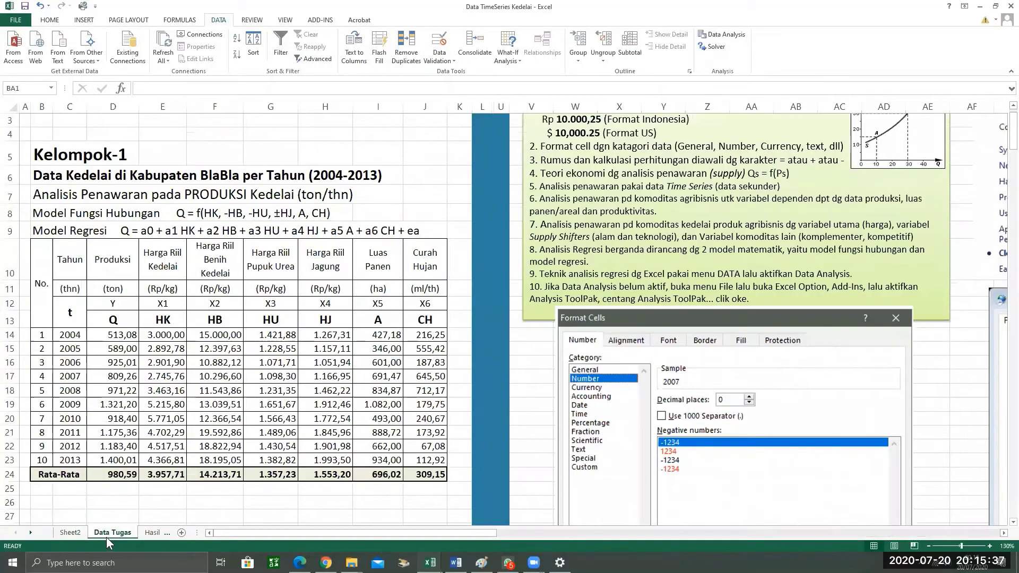
left_click(71, 532)
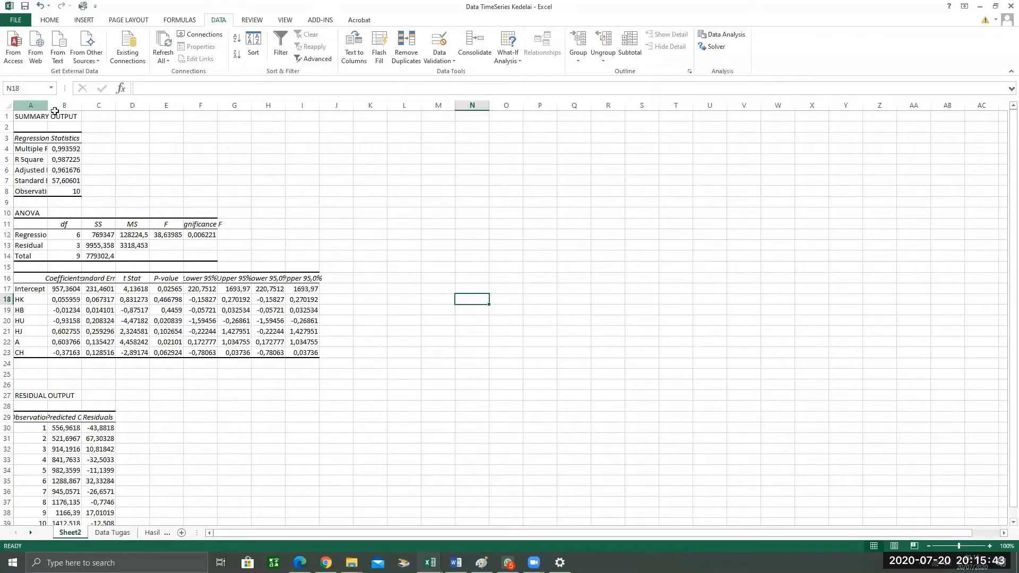
left_click_drag(64, 108, 86, 109)
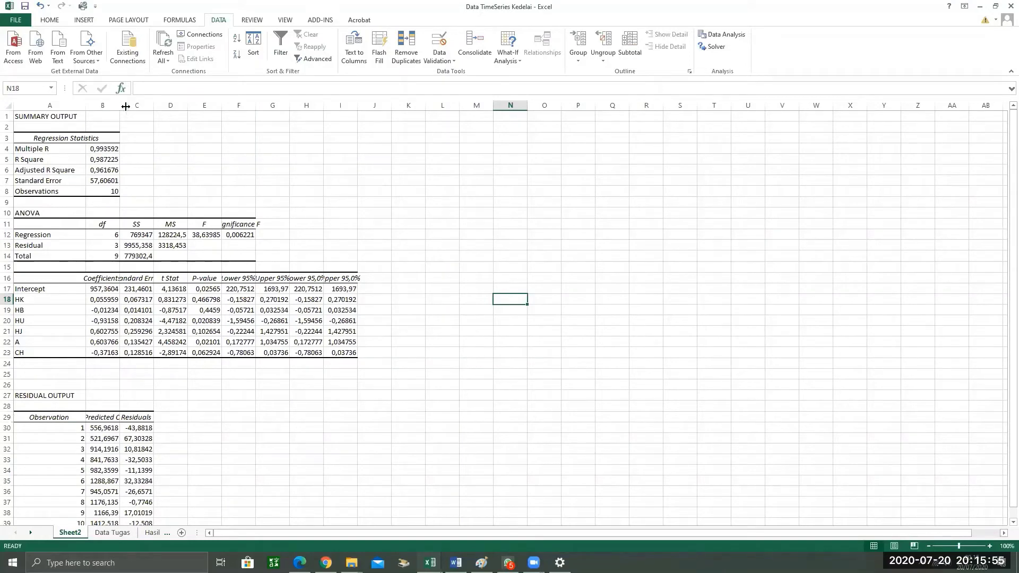
left_click_drag(120, 102, 129, 105)
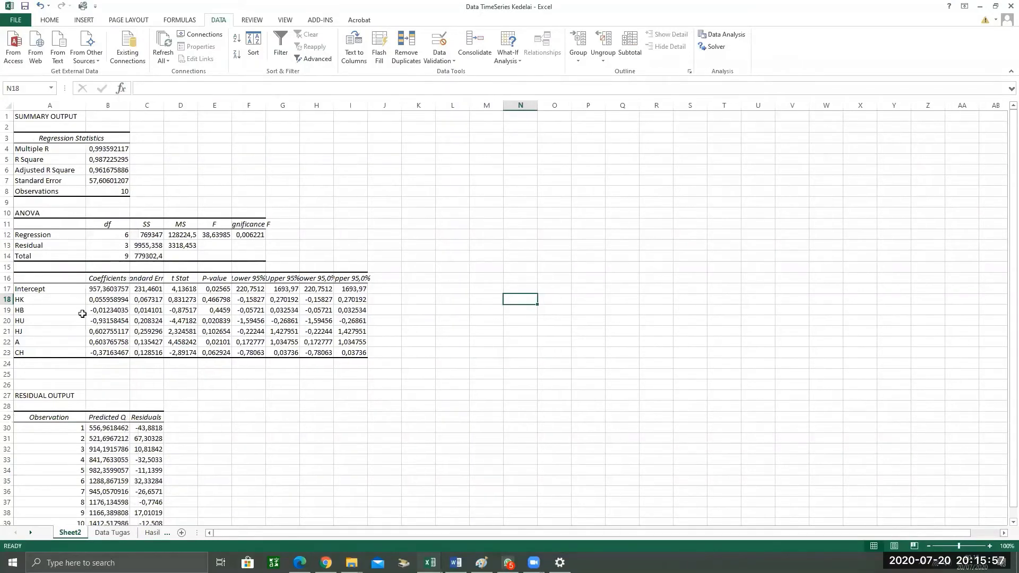
double_click(165, 107)
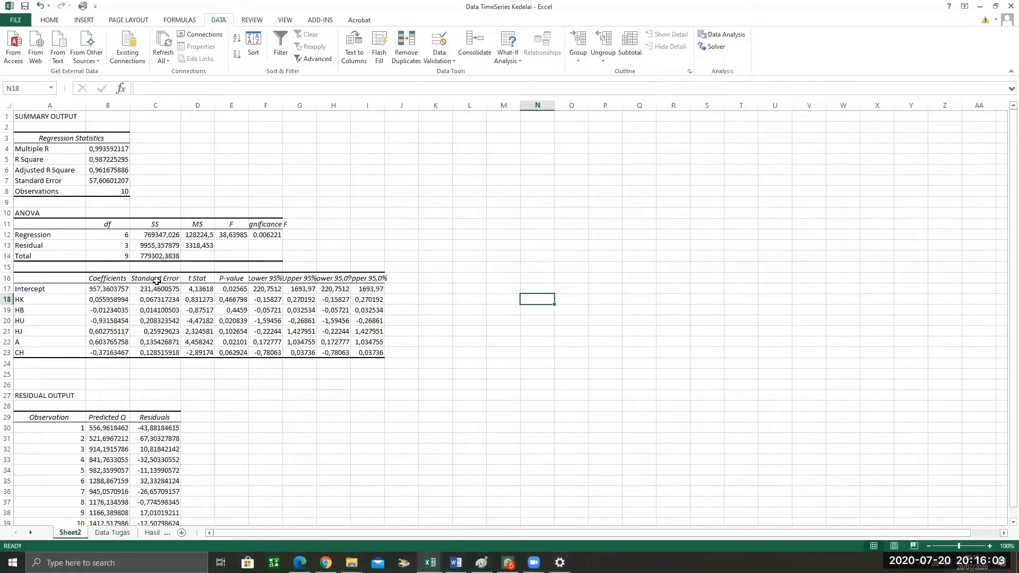
left_click(206, 280)
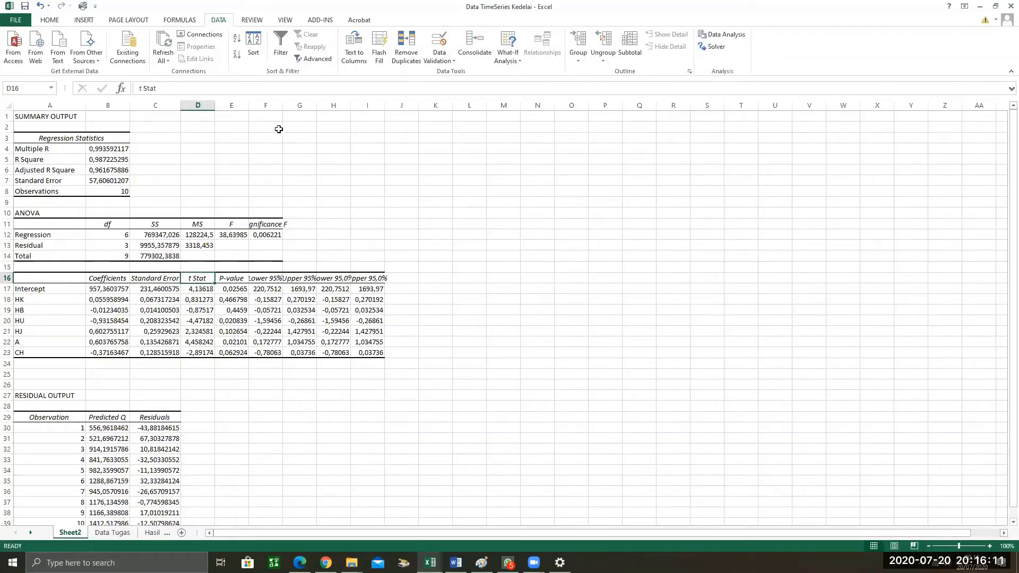
left_click_drag(283, 105, 298, 115)
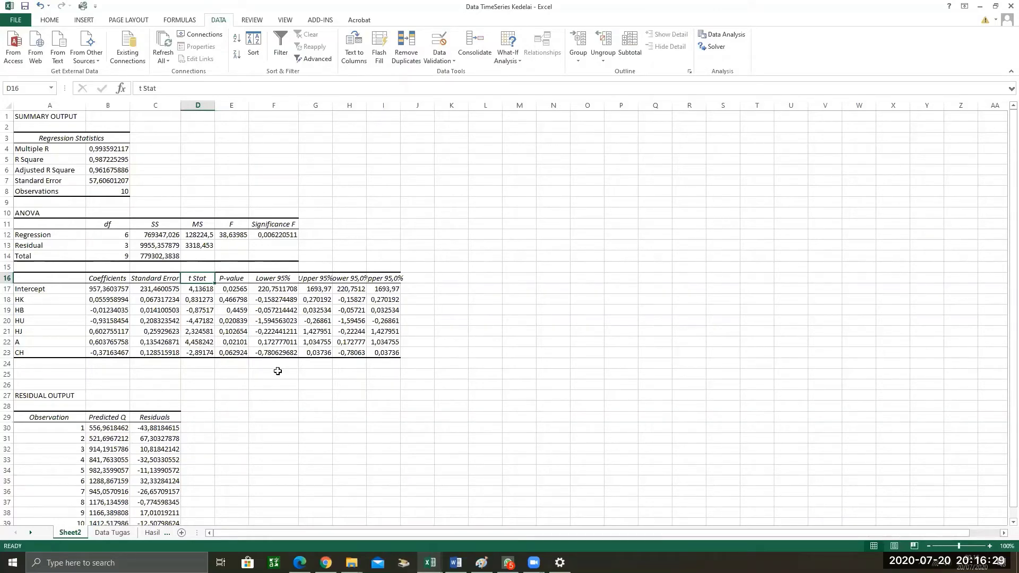
Clear the lower and upper 95% confidence columns (F16:I23) from the coefficients table, including their borders, by filling blank cells over them.
left_click(269, 281)
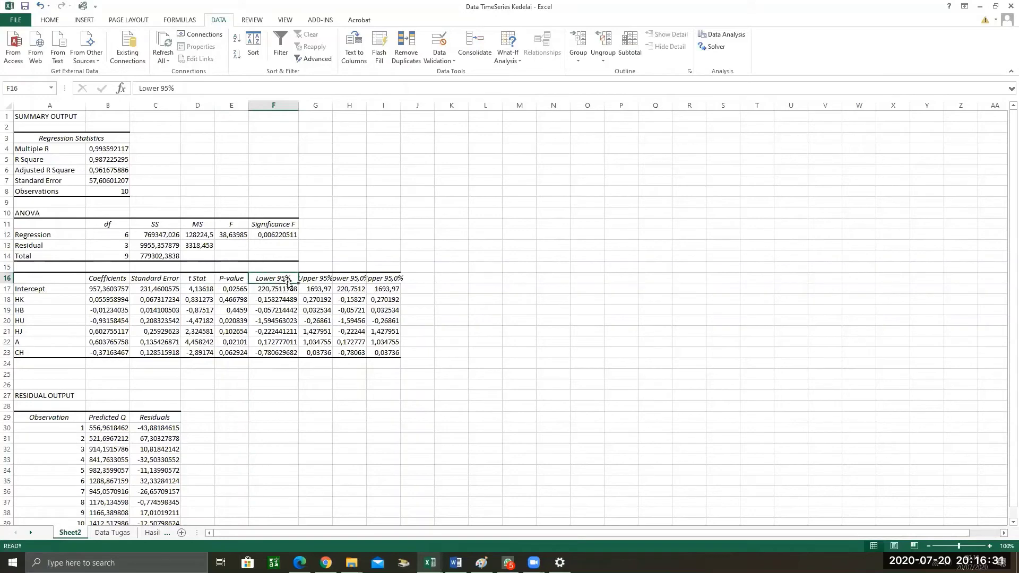
key("Down")
key("Down")
key("Down")
key("Down")
key("Down")
key("Down")
key("Down")
key("Down")
key("Down")
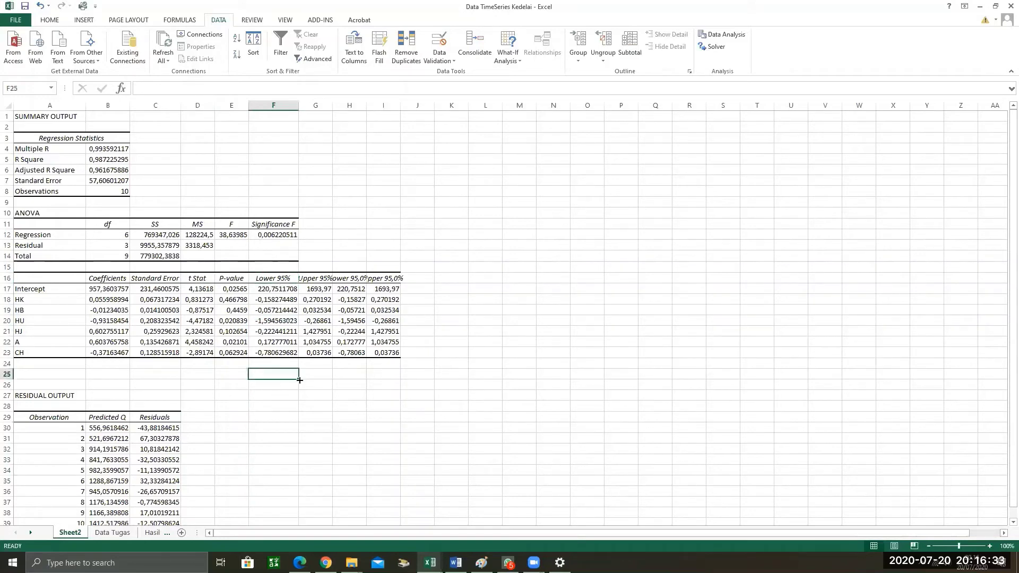
left_click_drag(299, 379, 294, 277)
key("Delete")
left_click_drag(299, 378, 425, 378)
left_click_drag(299, 353, 273, 374)
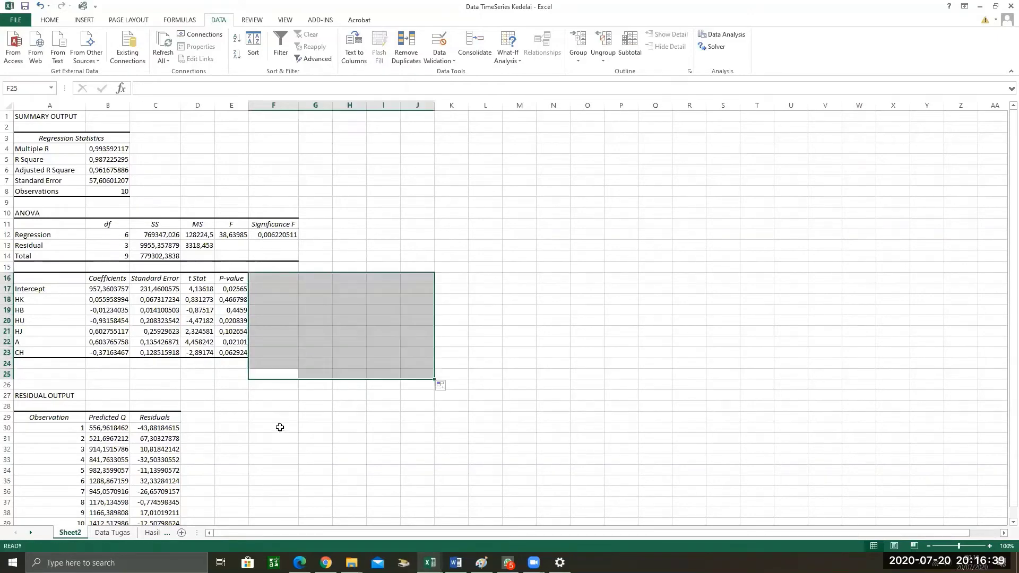
left_click(280, 427)
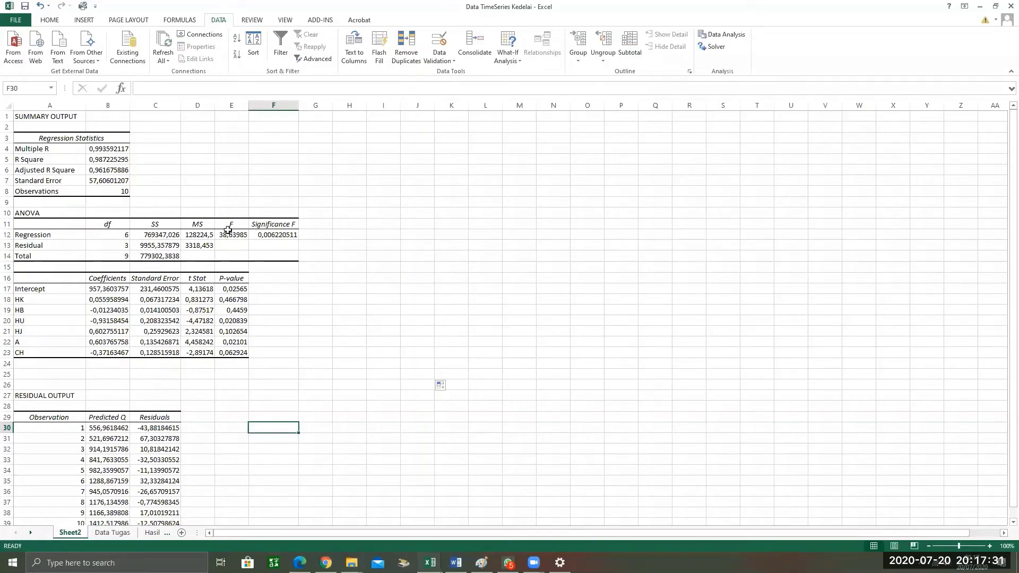
Format Multiple R, R Square and Adjusted R Square (B4:B6) in comma style with four decimal places.
left_click(282, 236)
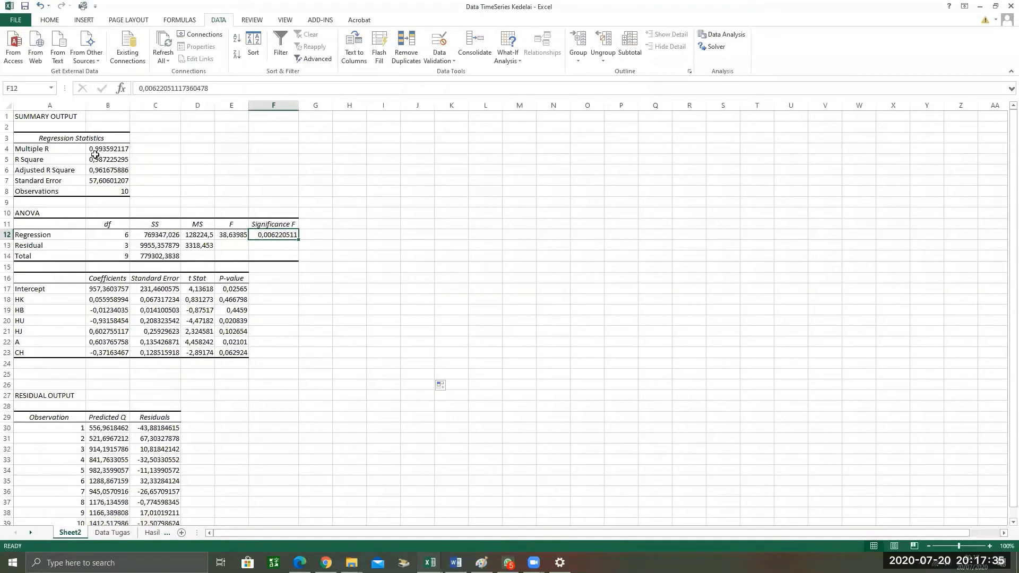
left_click(98, 150)
left_click_drag(101, 169, 101, 171)
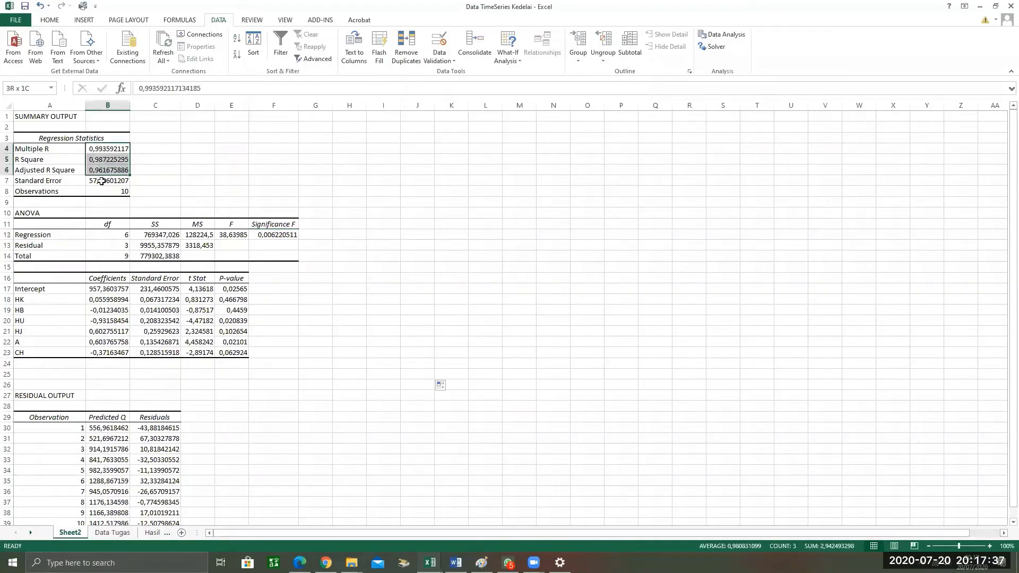
left_click(51, 23)
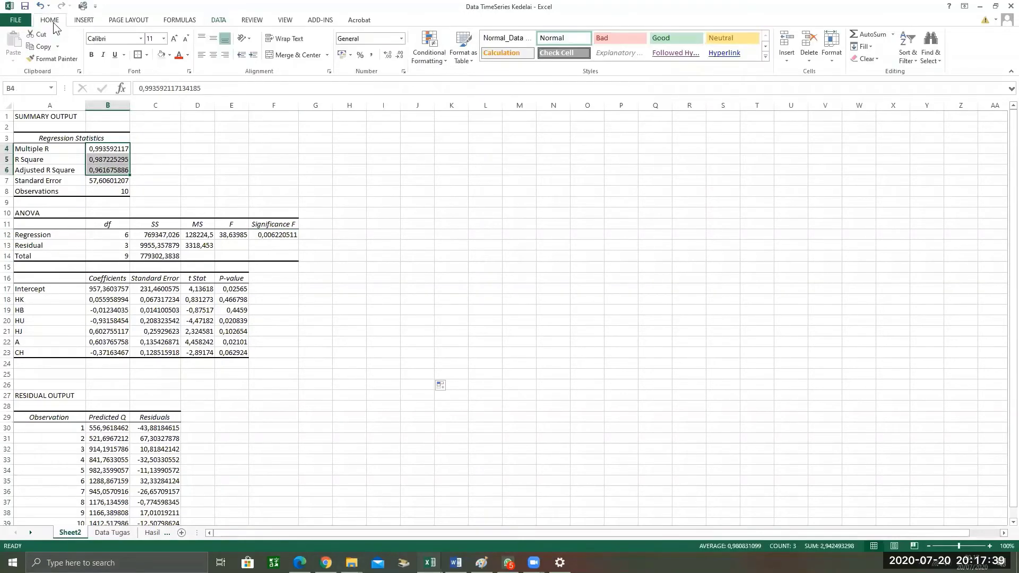
left_click(401, 38)
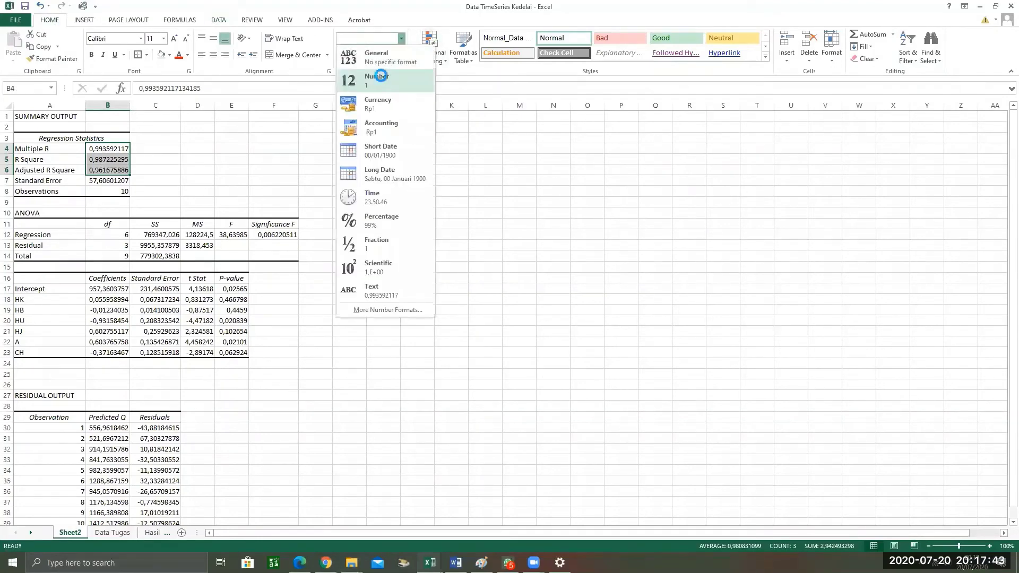
left_click(436, 79)
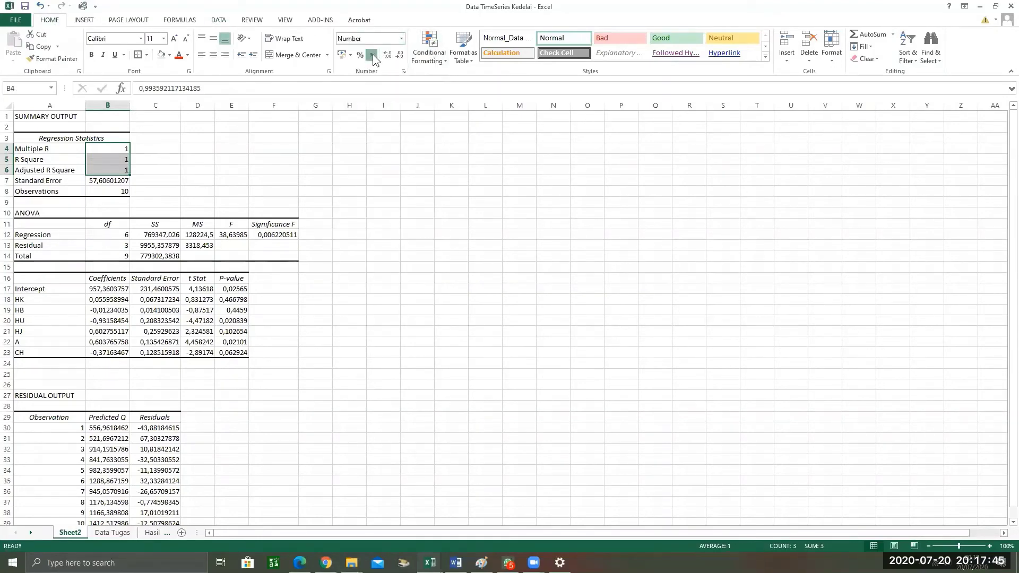
left_click(372, 54)
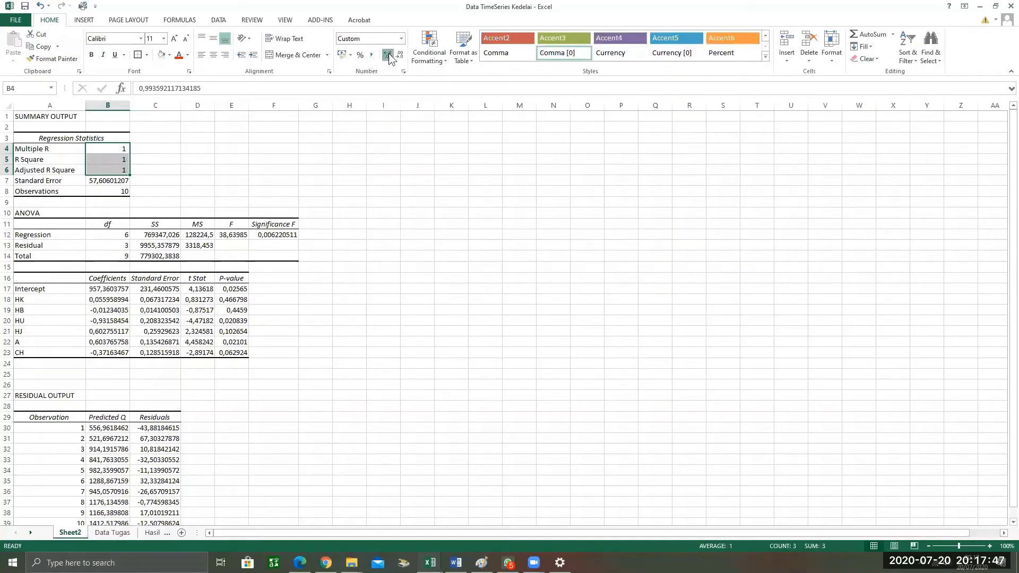
left_click(388, 56)
left_click(388, 56)
left_click(388, 55)
left_click(388, 56)
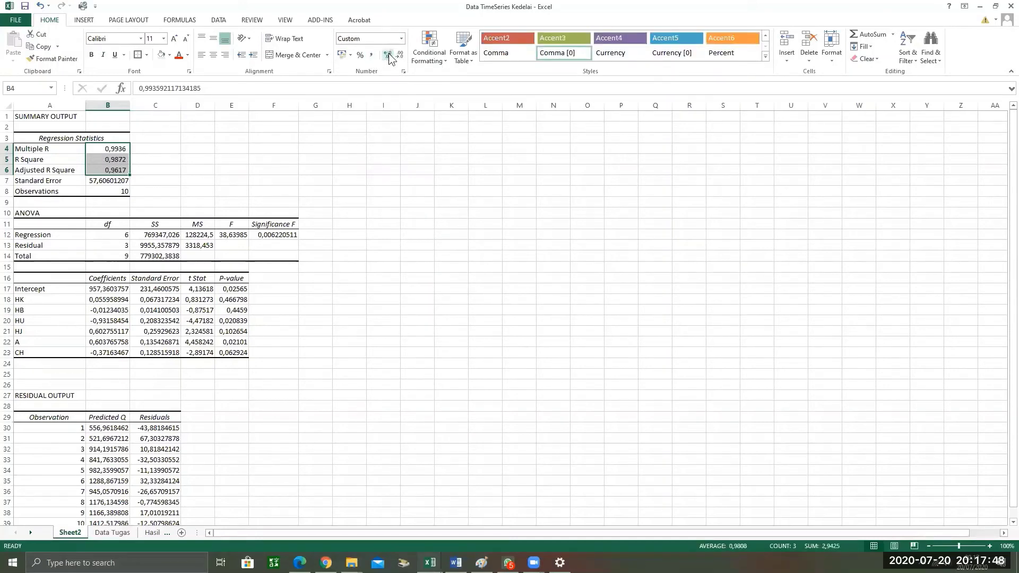
left_click(121, 158)
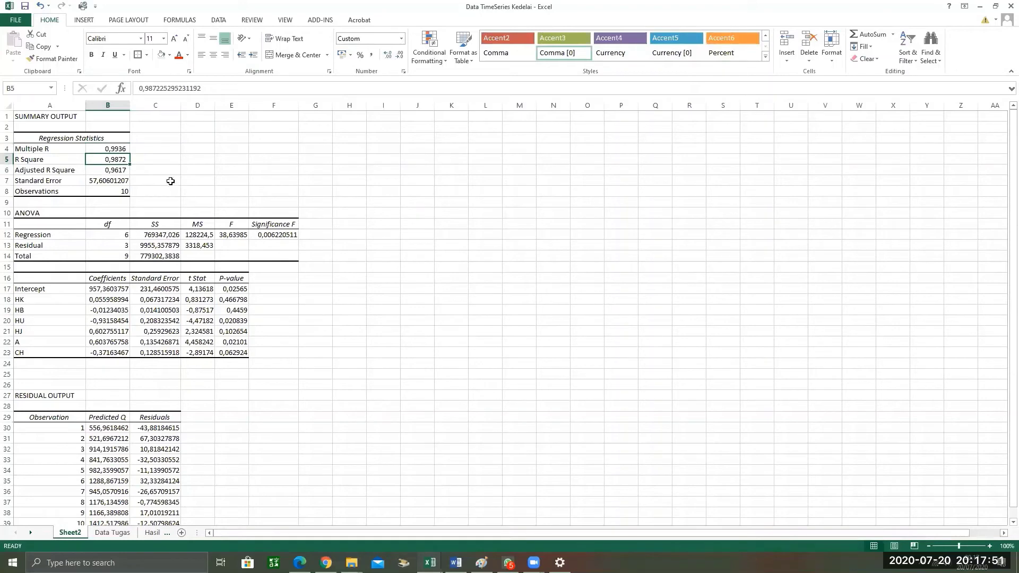
Format the Significance F value in F12 in comma style with four decimal places.
left_click(266, 236)
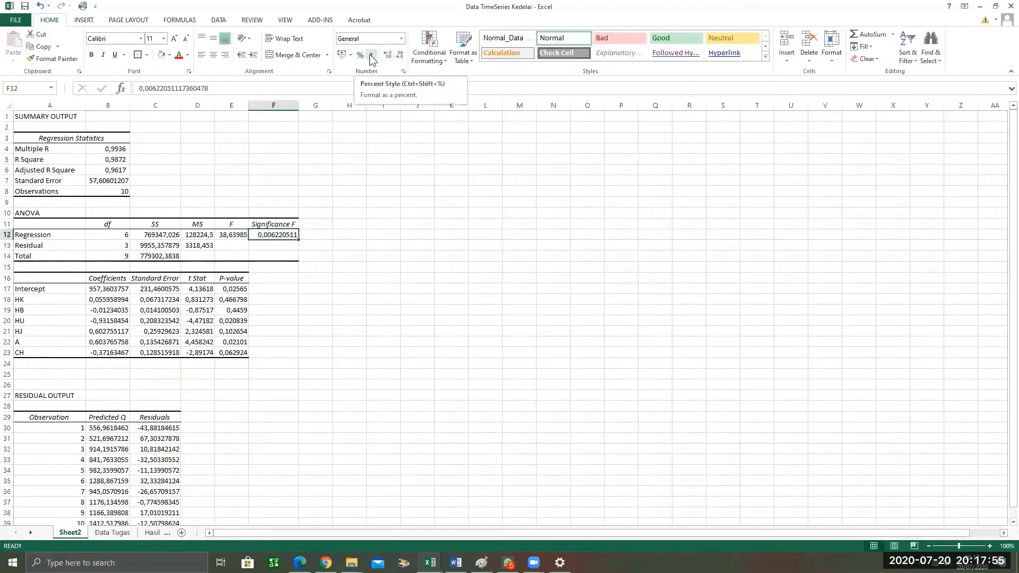
left_click(388, 56)
left_click(388, 56)
left_click(388, 56)
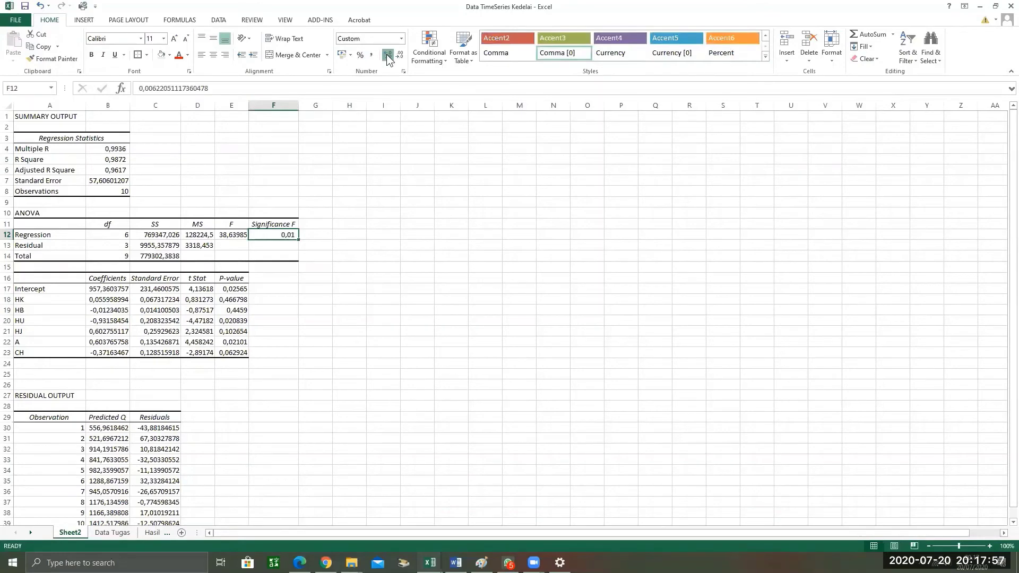
left_click(388, 55)
left_click(388, 56)
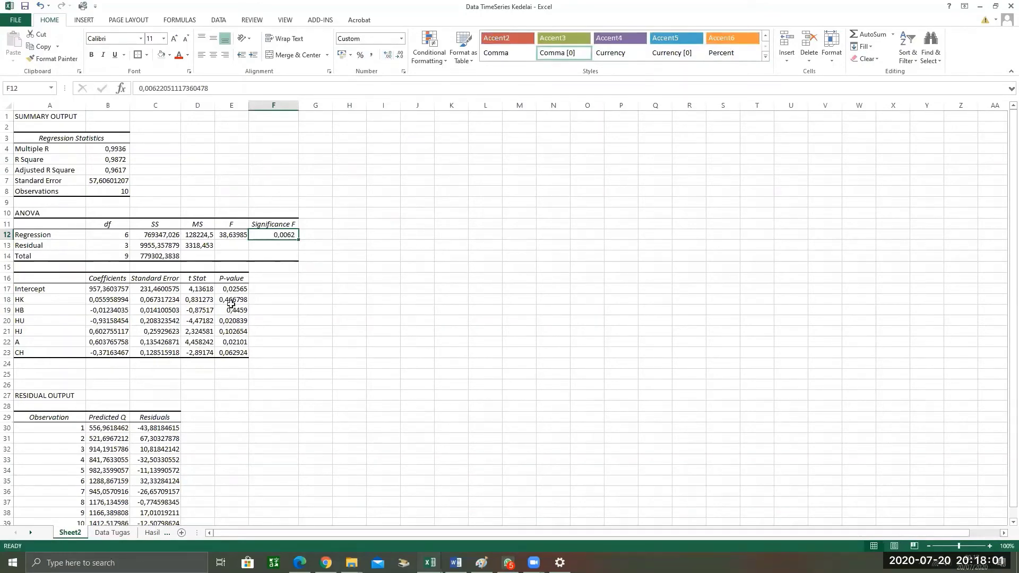
Format the P-values in E17:E23 in comma style with four decimal places.
left_click_drag(233, 286, 233, 351)
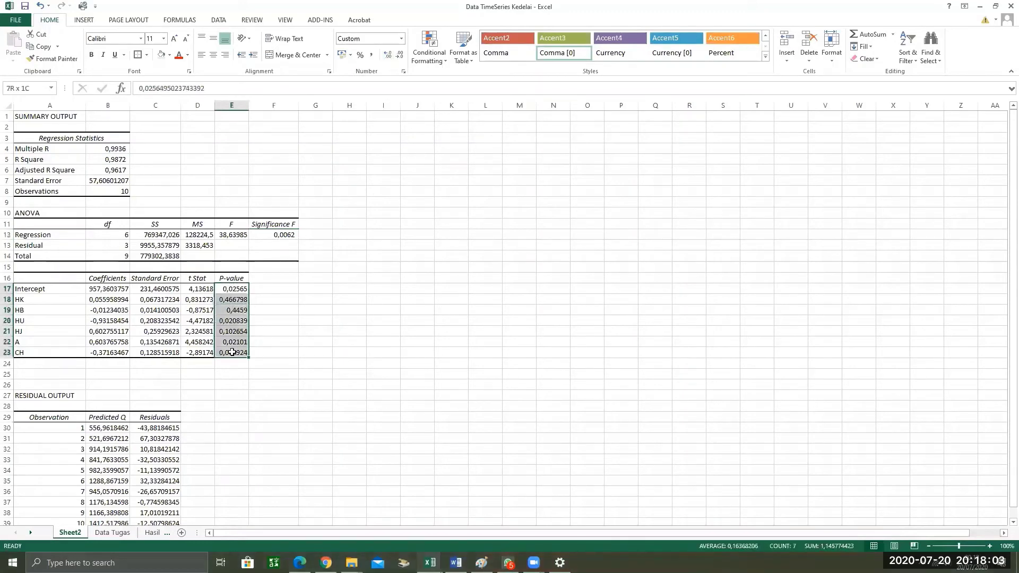
left_click(372, 55)
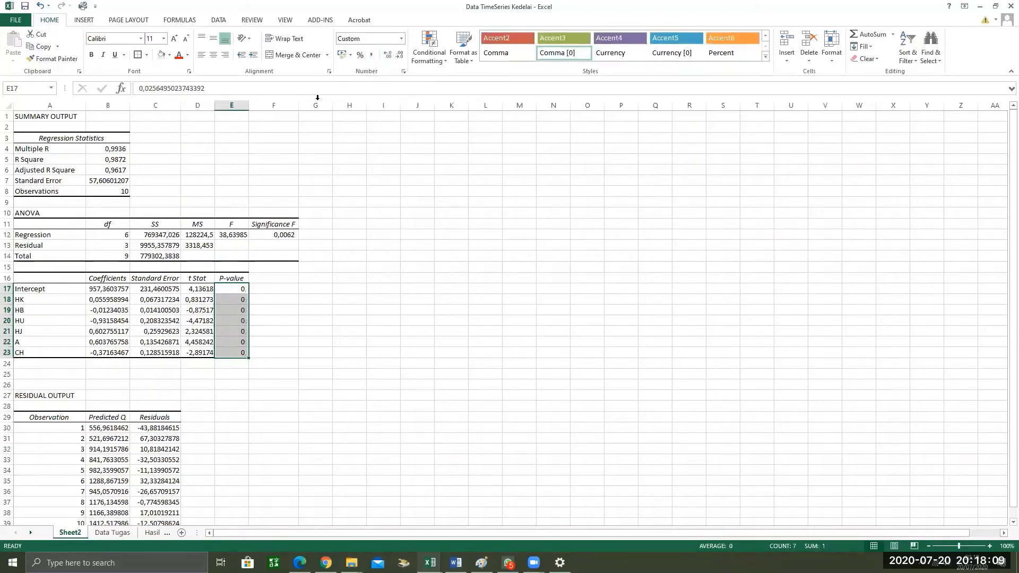
left_click(388, 55)
left_click(388, 55)
left_click(388, 55)
left_click(388, 55)
left_click(388, 55)
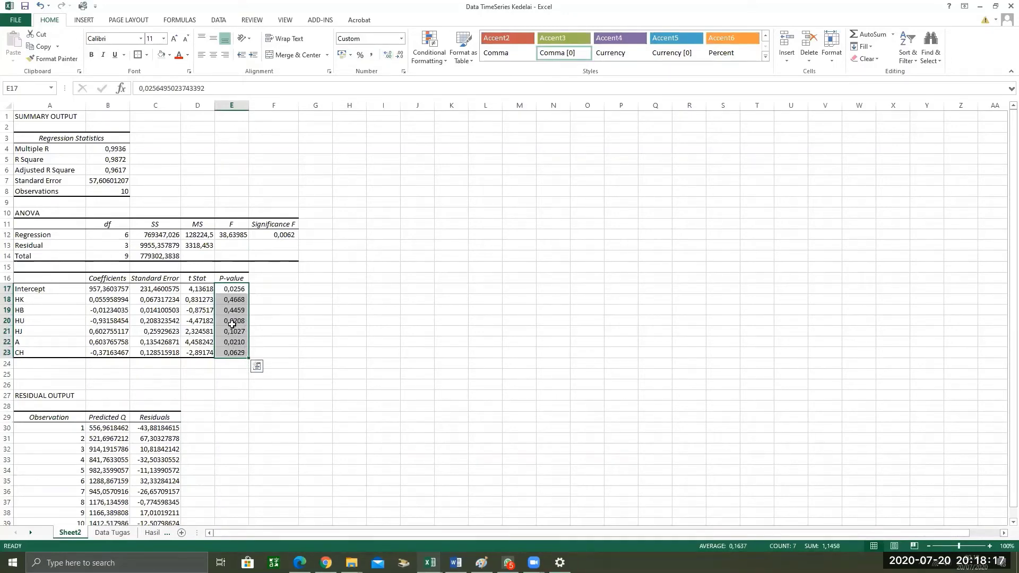
left_click(241, 293)
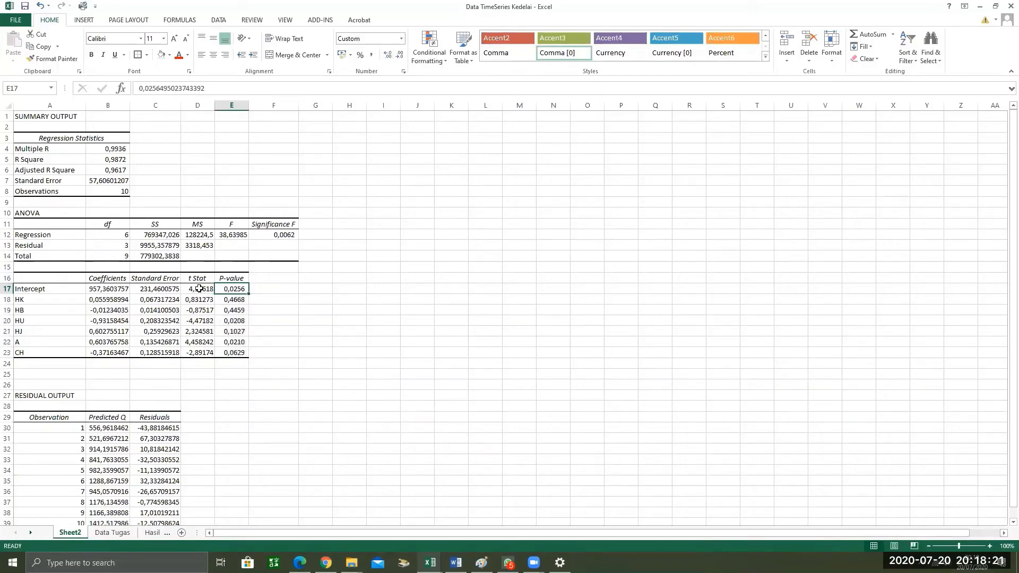
Format the whole coefficients table body (B17:E23) as Number with four decimal places.
left_click(112, 291)
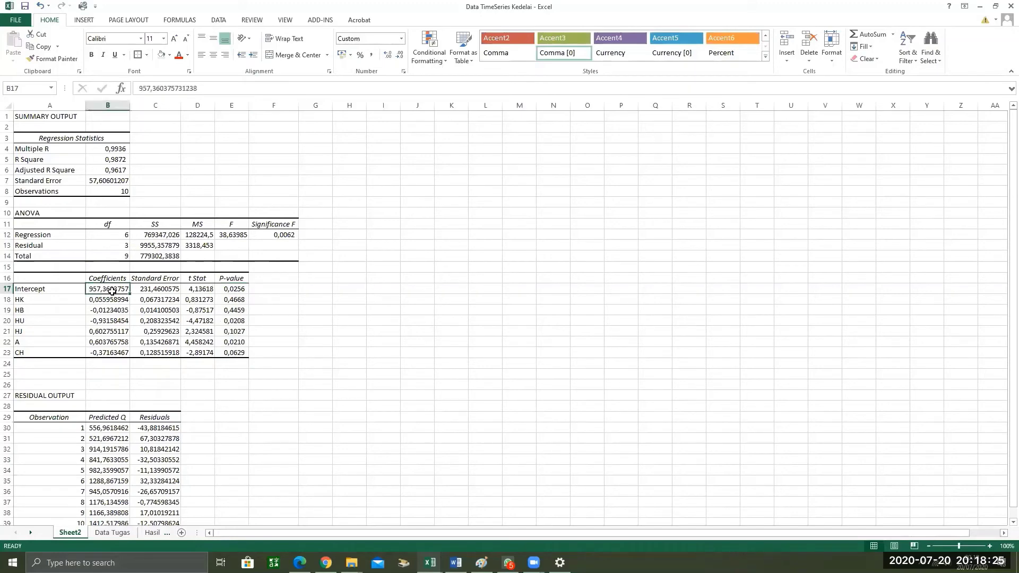
left_click_drag(112, 291, 247, 325)
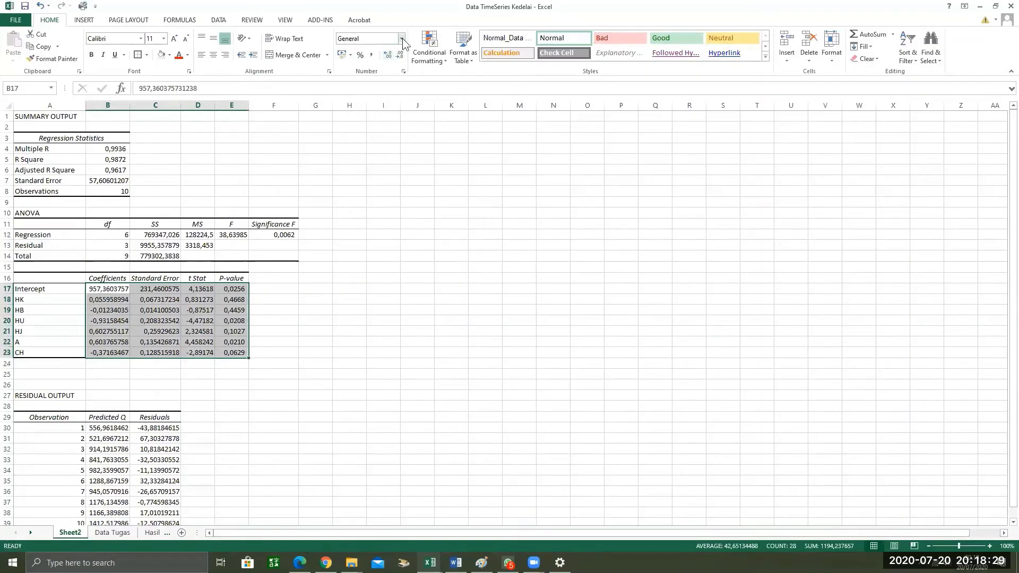
left_click(382, 81)
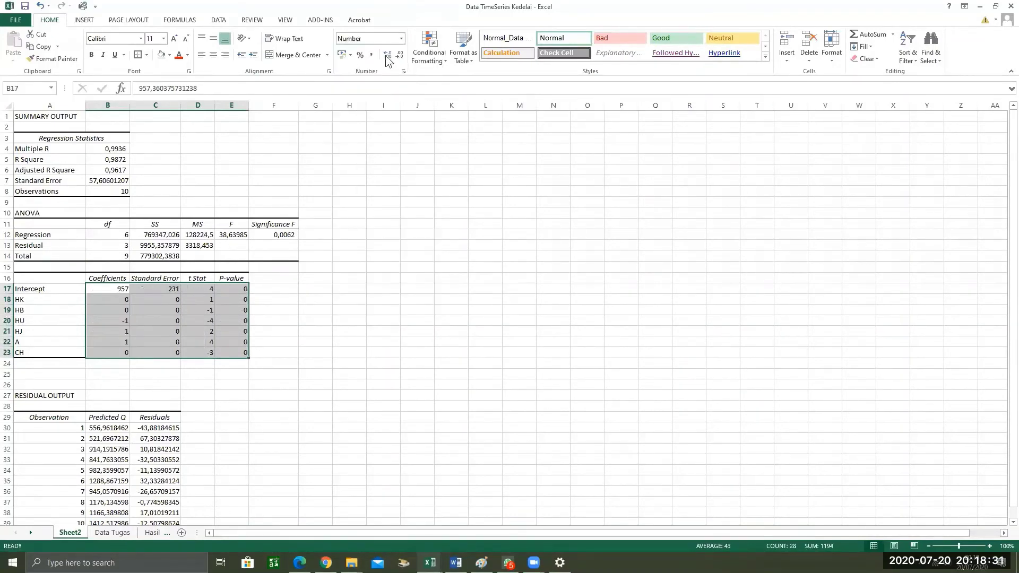
left_click(389, 56)
left_click(389, 56)
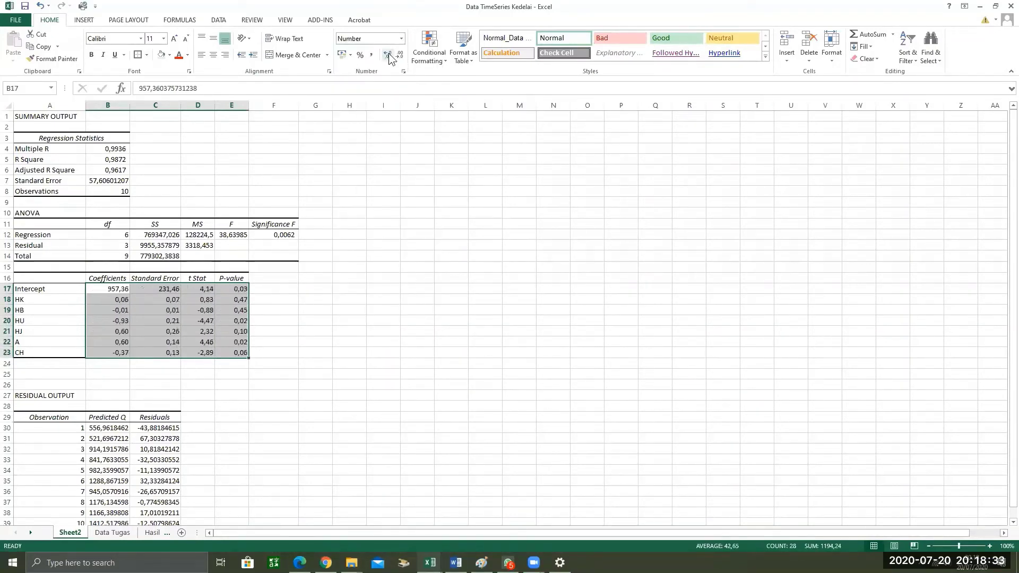
left_click(389, 57)
left_click(389, 56)
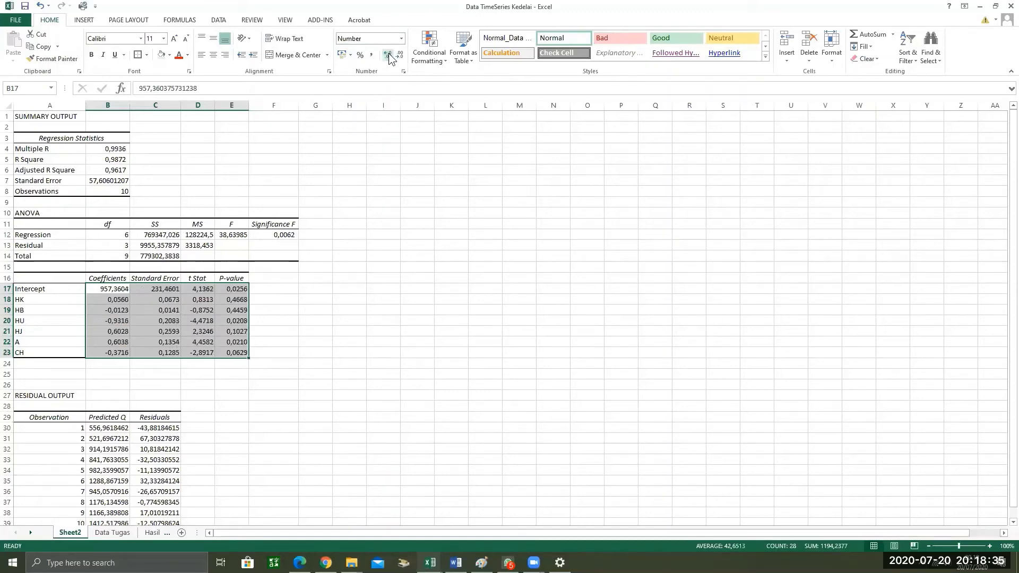
Try comma style with added decimal places on the HU coefficient in B20, and undo it.
left_click(108, 322)
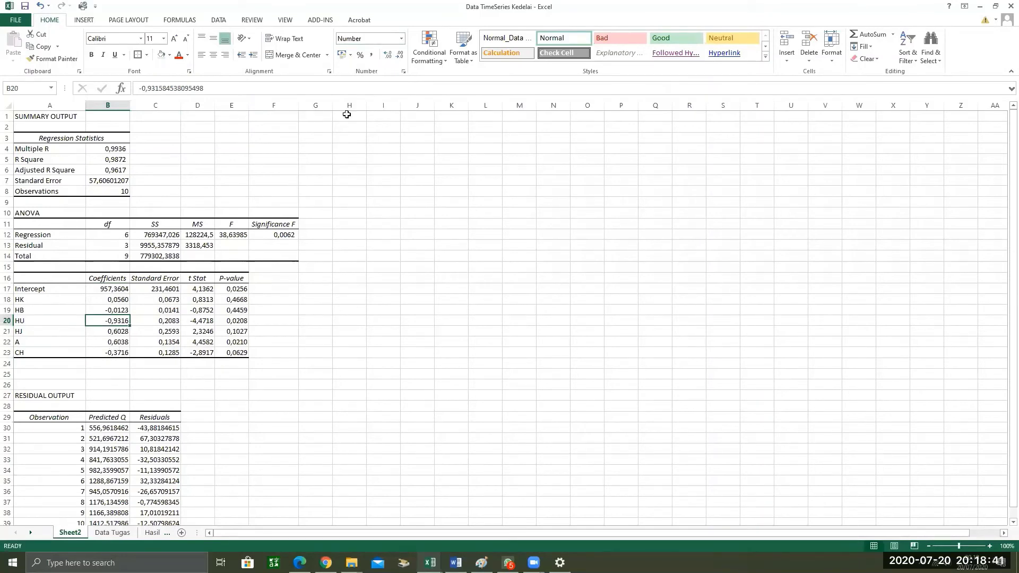
left_click(369, 54)
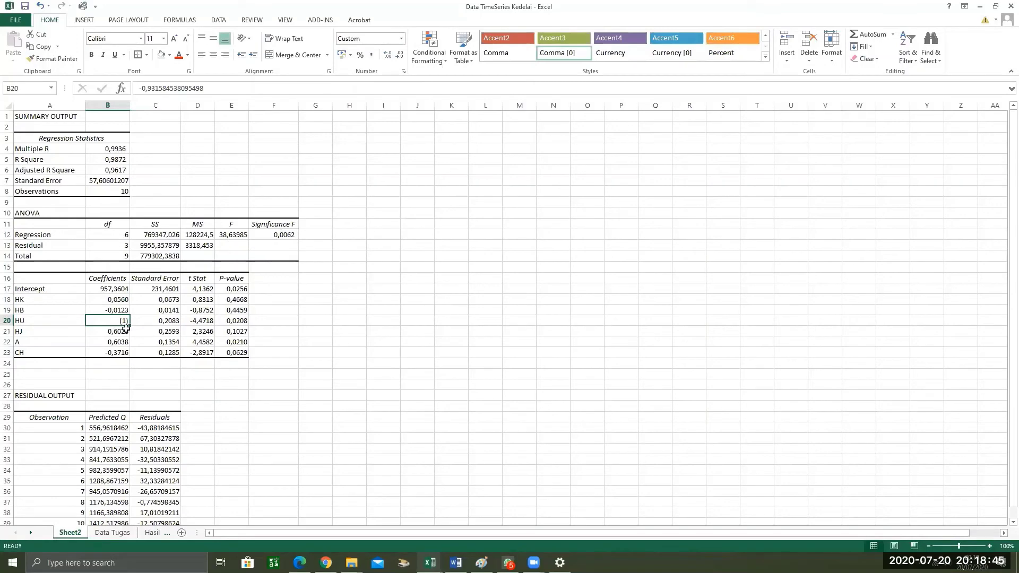
left_click(388, 55)
left_click(388, 55)
key("ctrl+z")
key("ctrl+z")
key("ctrl+z")
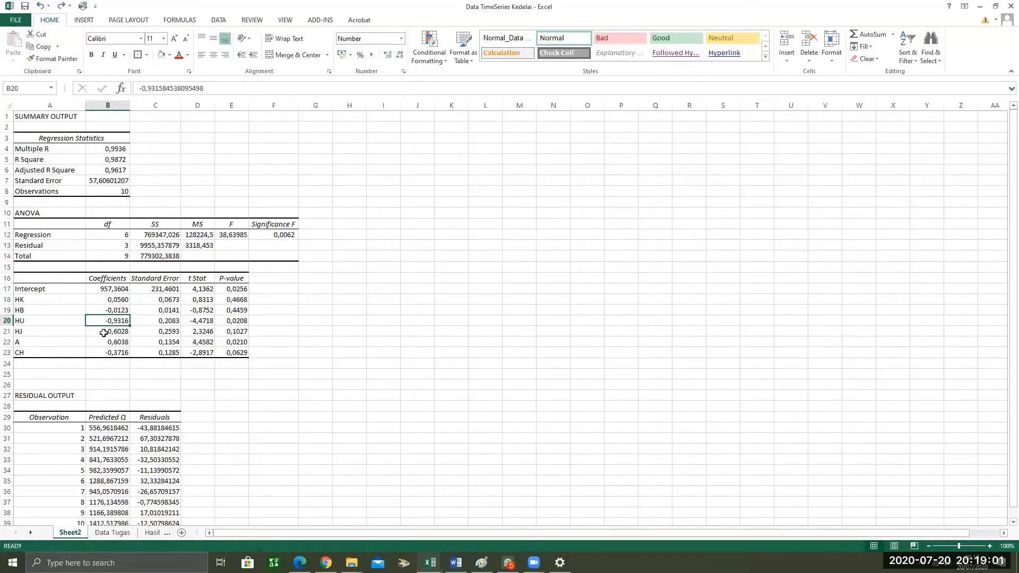
Highlight the Significance F value in F12 with a yellow fill.
left_click(281, 319)
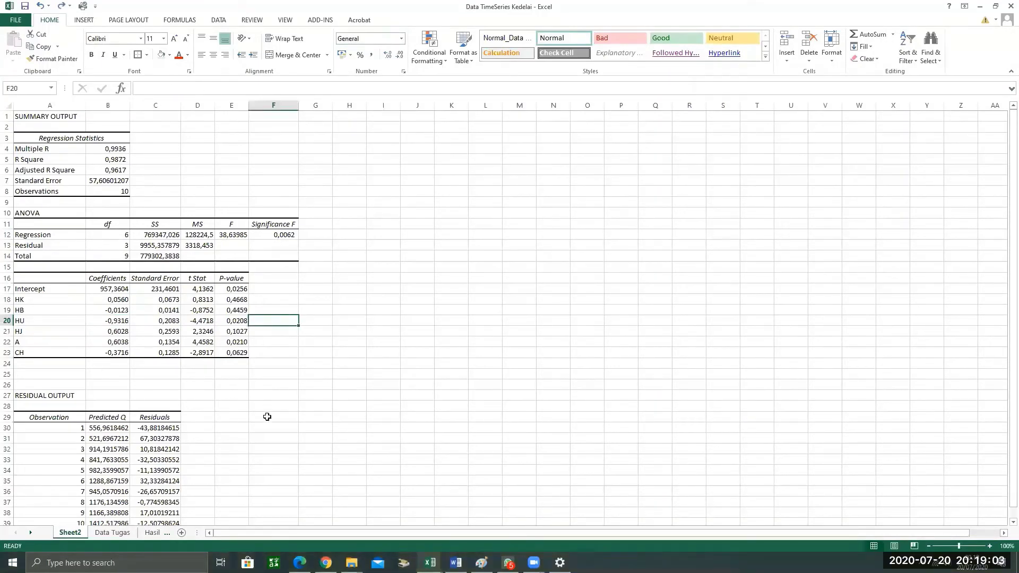
left_click(387, 279)
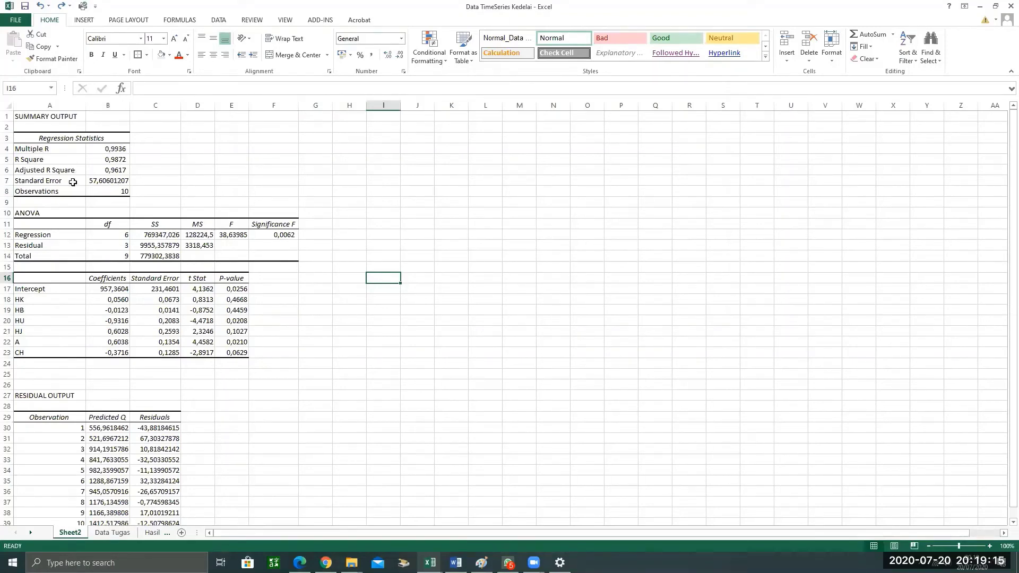
left_click(279, 236)
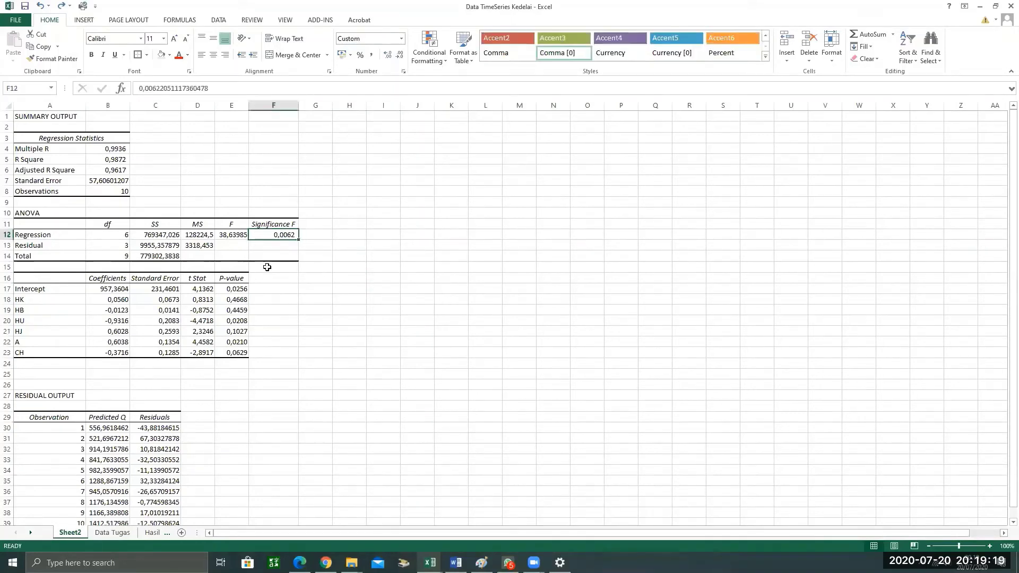
left_click(170, 54)
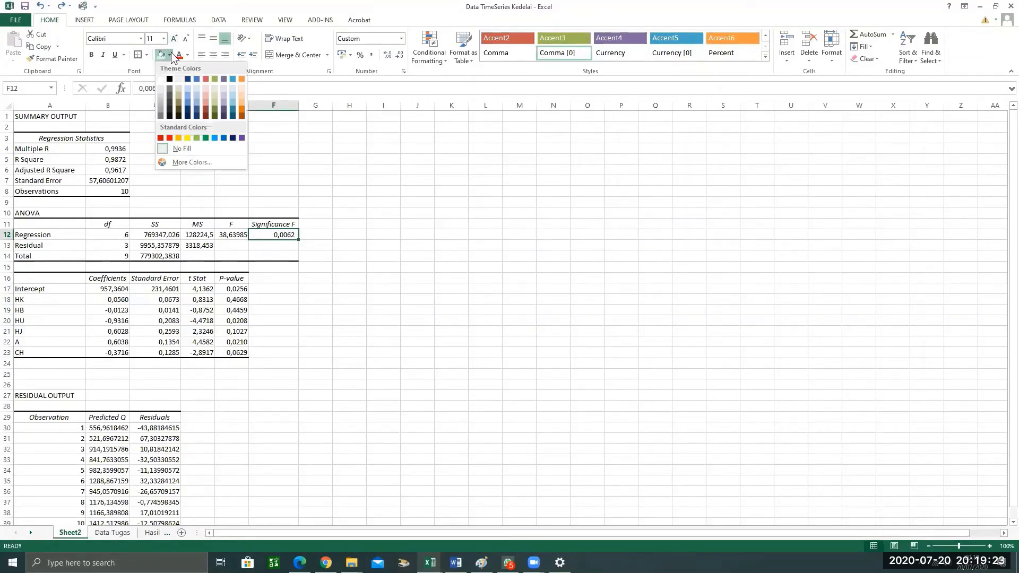
left_click(188, 138)
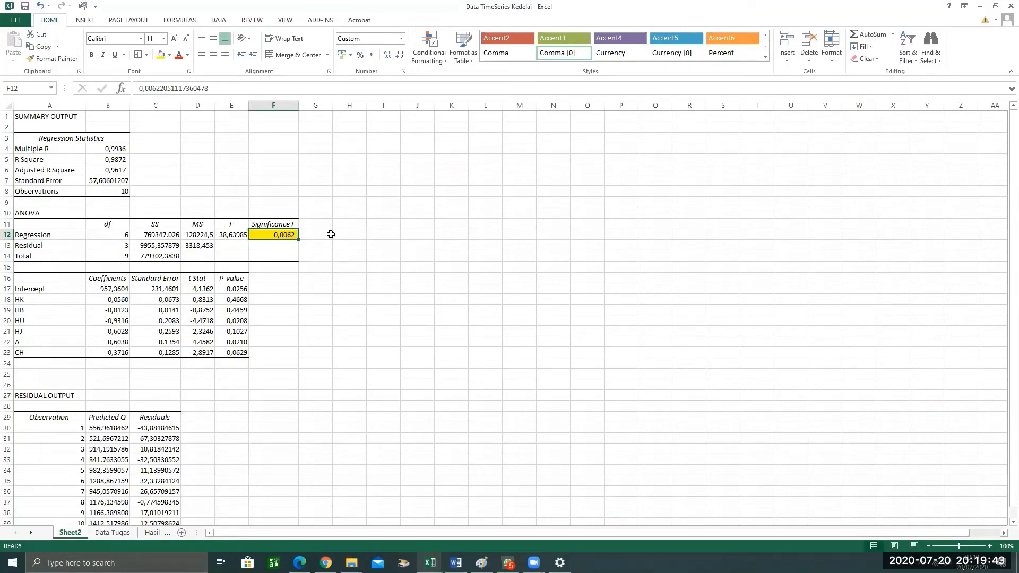
Enter the heading "Uji Signifikan" in H10, beside the ANOVA table.
scroll(470, 299, "up", 3)
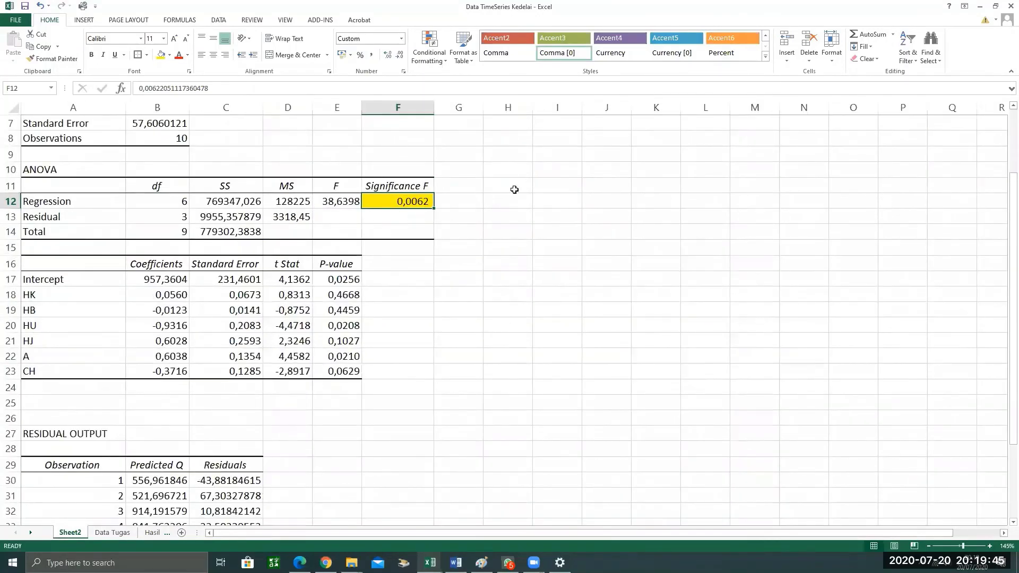
left_click(509, 171)
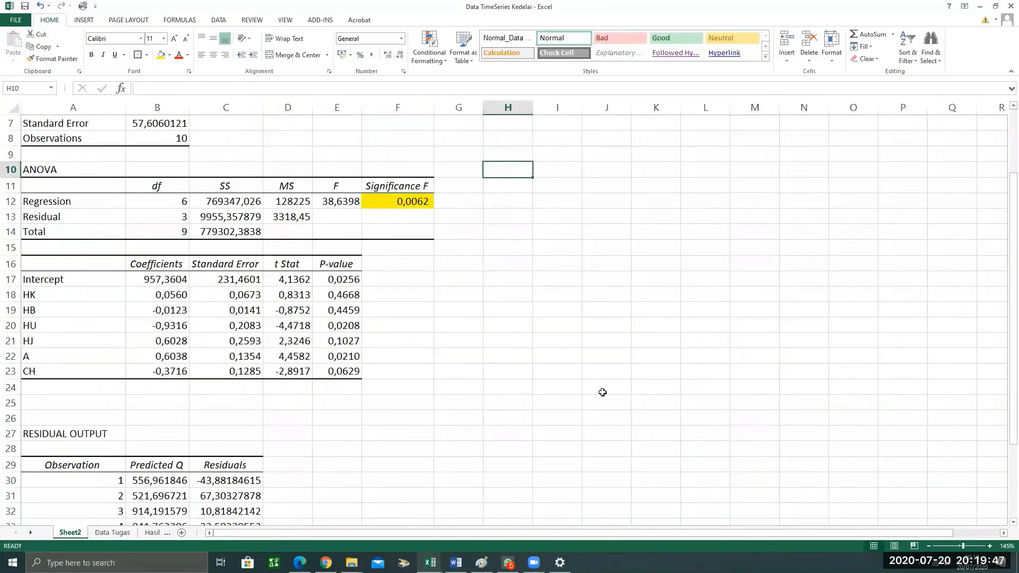
type("Uji")
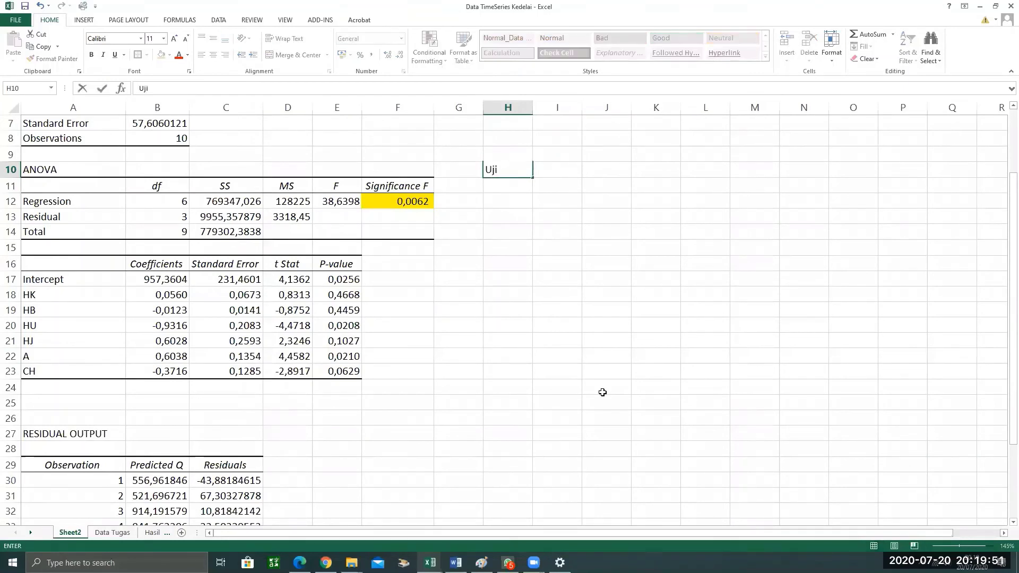
type(" Signifikan")
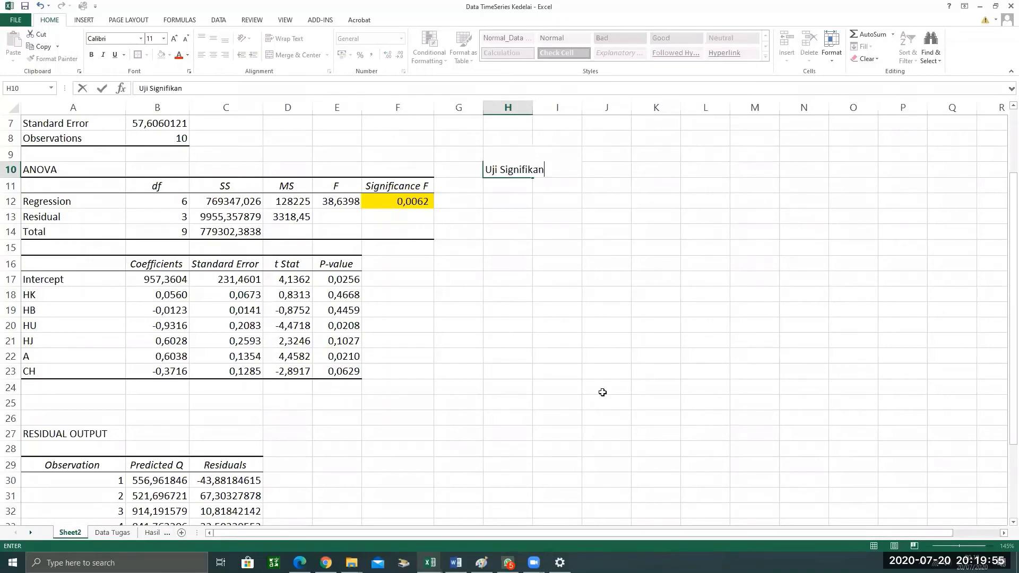
key("Return")
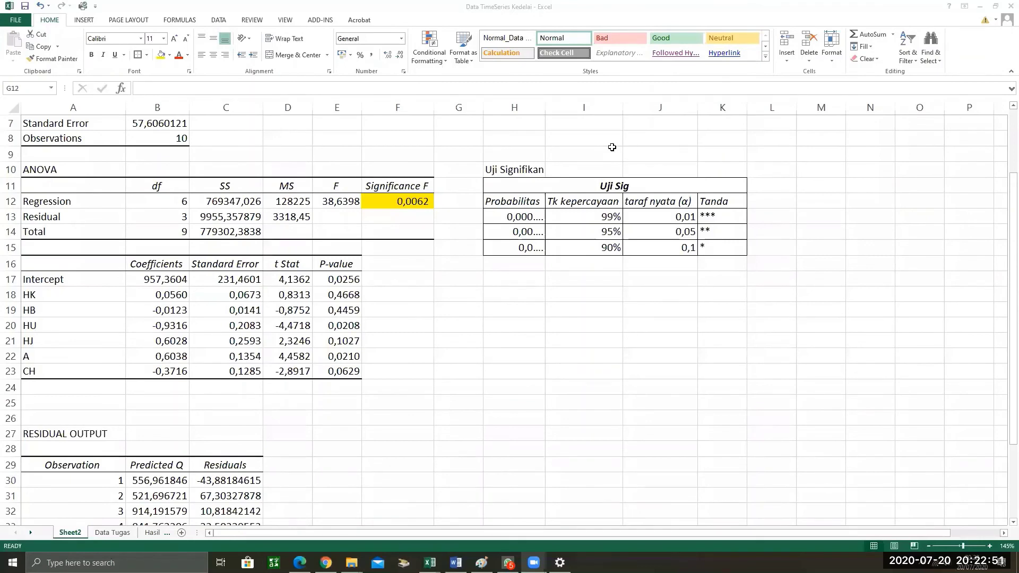
Examine the regression output alongside the Uji Sig table on Sheet2, and go to the Data Tugas sheet with the source data.
left_click(588, 534)
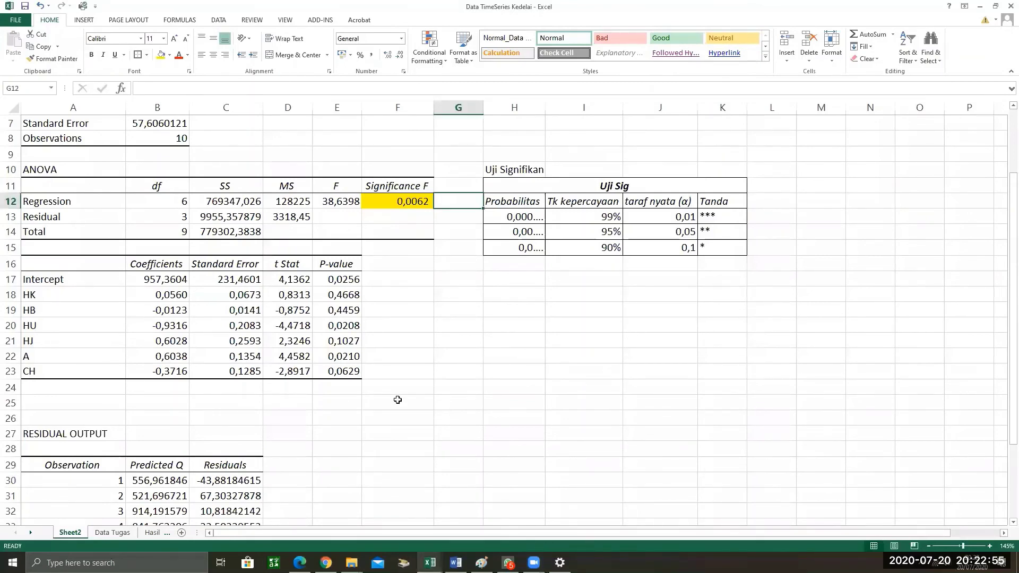
scroll(397, 399, "up", 2)
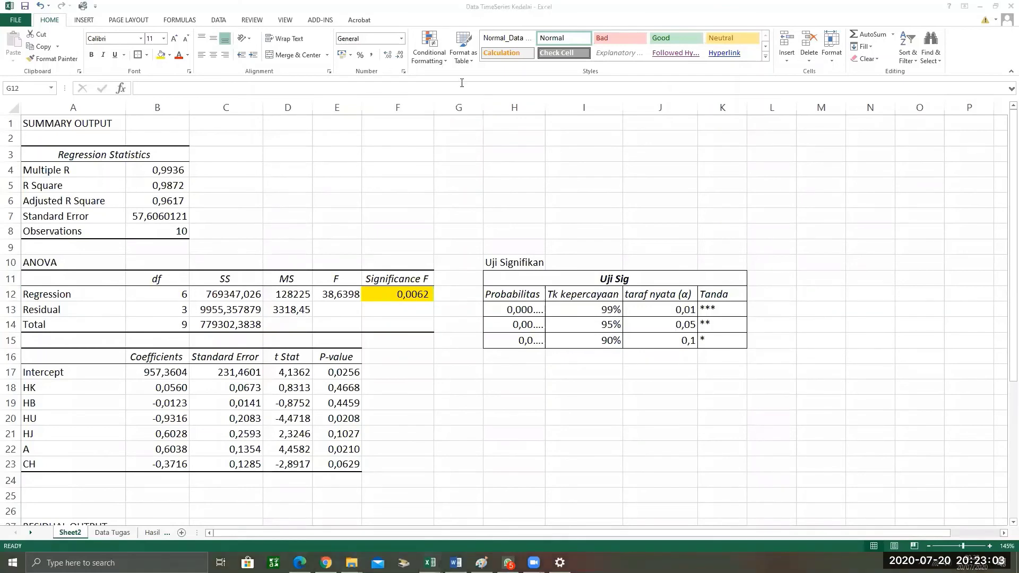
left_click(219, 20)
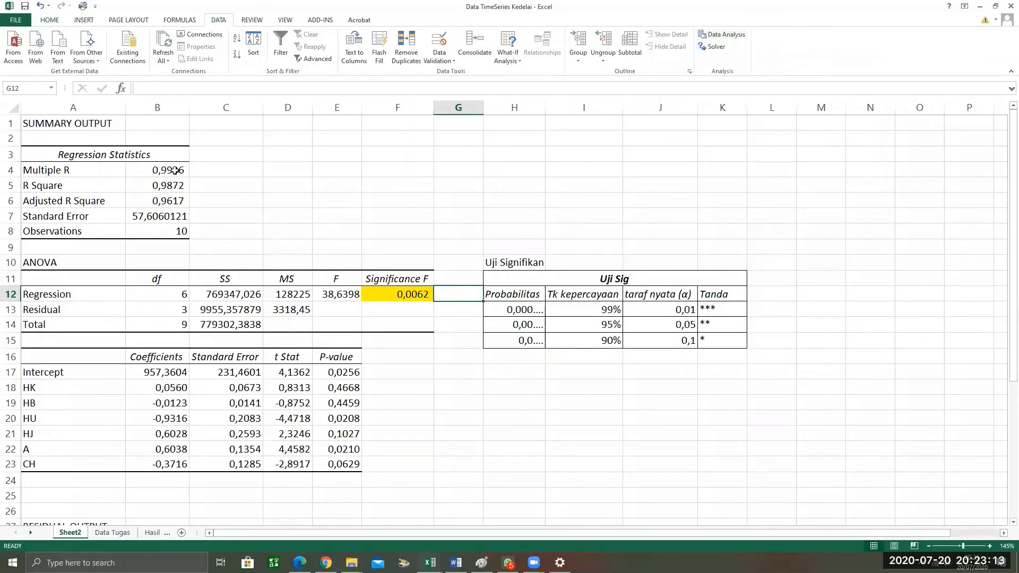
left_click(447, 219)
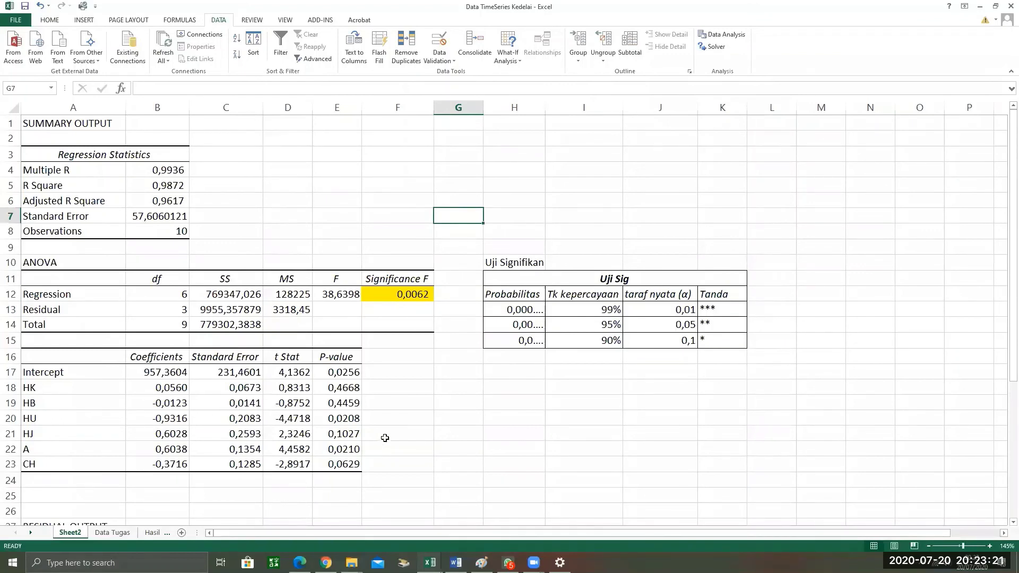
scroll(400, 419, "down", 1)
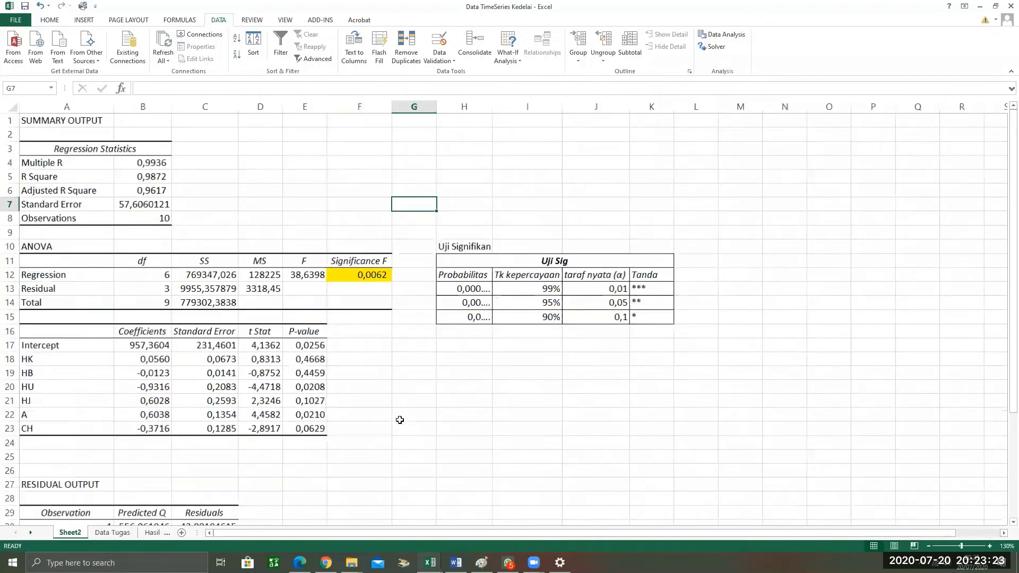
scroll(400, 418, "down", 1)
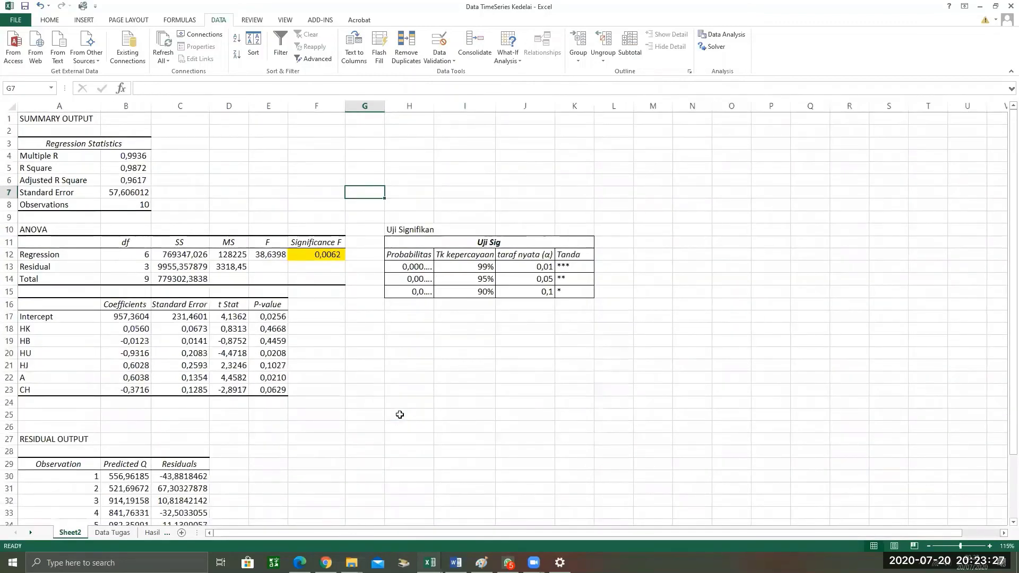
left_click(112, 532)
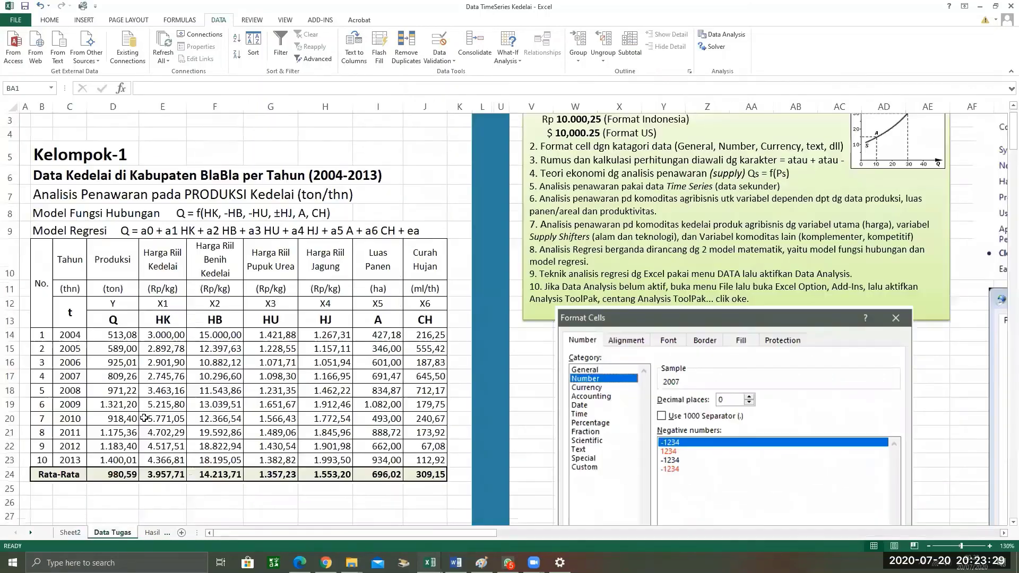